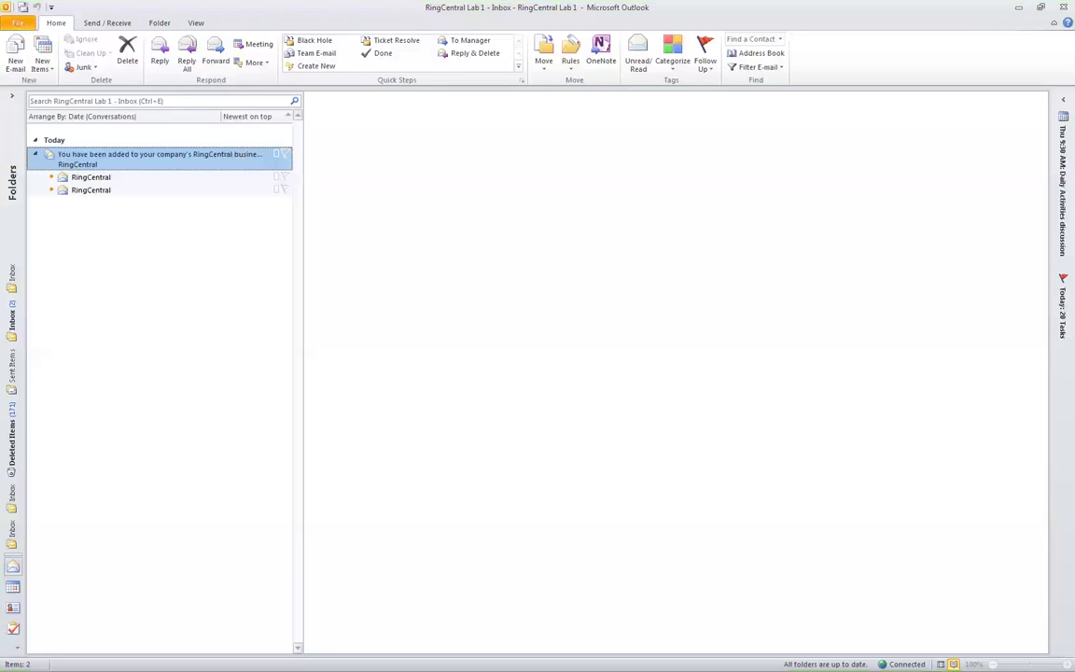
- Switch from Outlook to the browser showing the RingCentral Overview page
key("alt+Tab")
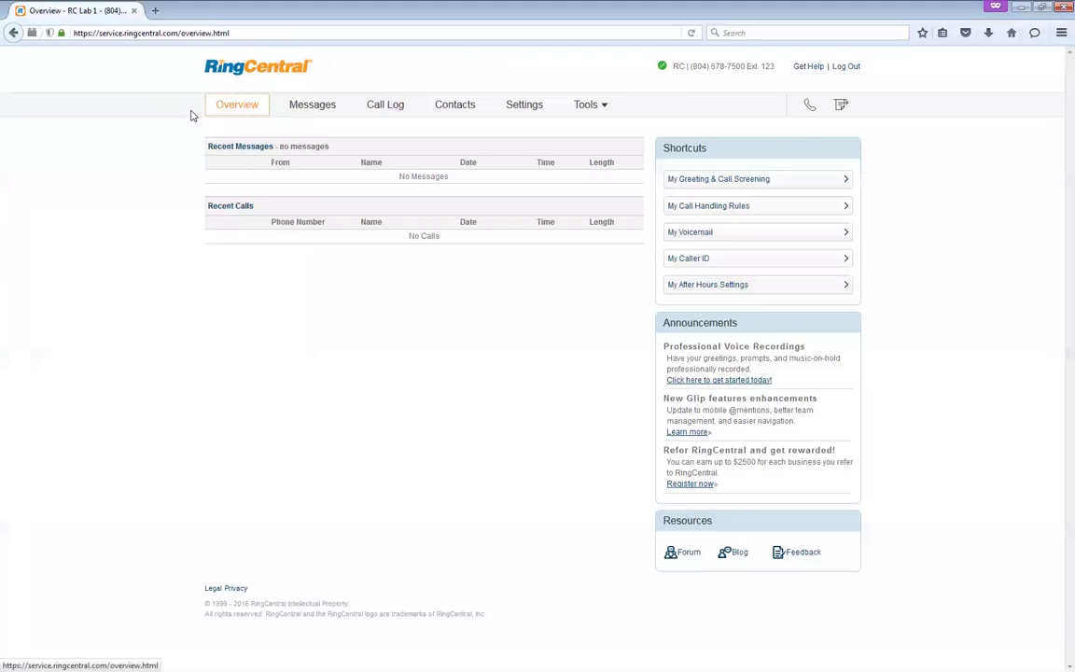
- Go to Settings and open the Outbound Fax Settings page
left_click(512, 115)
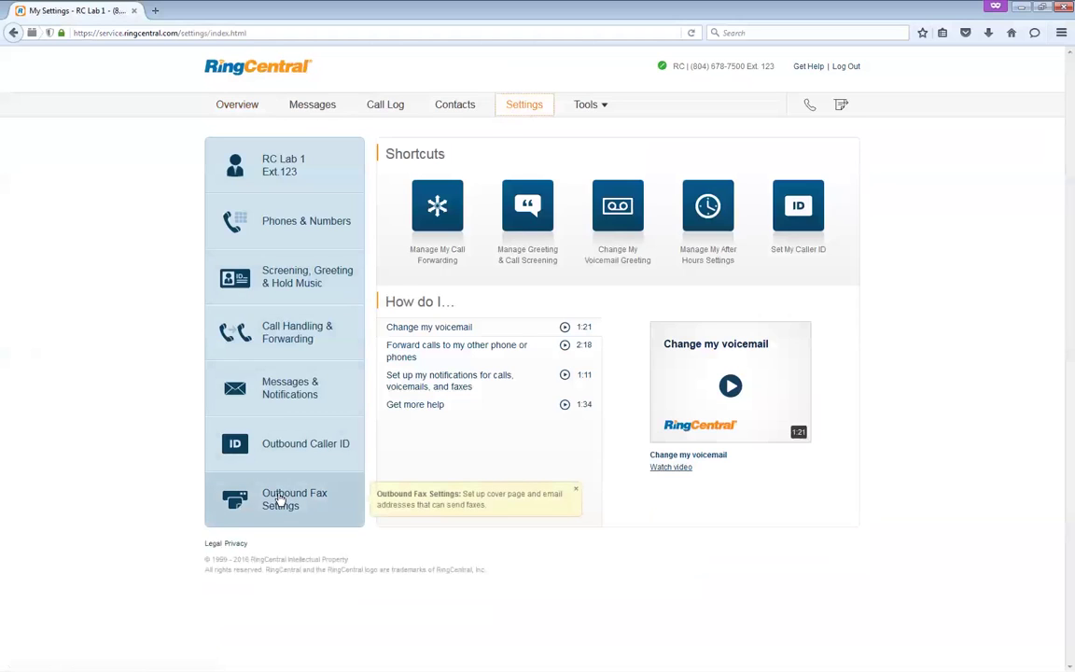
left_click(280, 501)
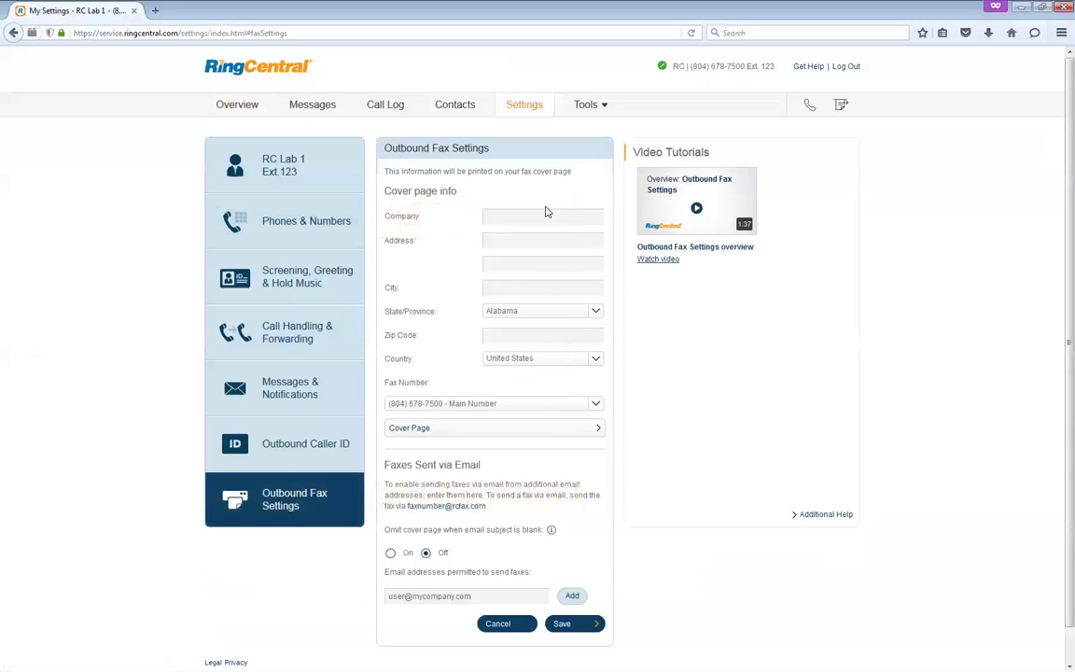
- Enter cover page company 'My awesome company', address '1234 awesome LN', city, zip 12345, and pick an additional fax number
left_click(542, 216)
type("M")
type("y awesome company")
type("1234")
type(" awesome LN")
key("Tab")
key("Tab")
type("Awesom")
key("BackSpace")
key("BackSpace")
key("BackSpace")
key("BackSpace")
type("someville")
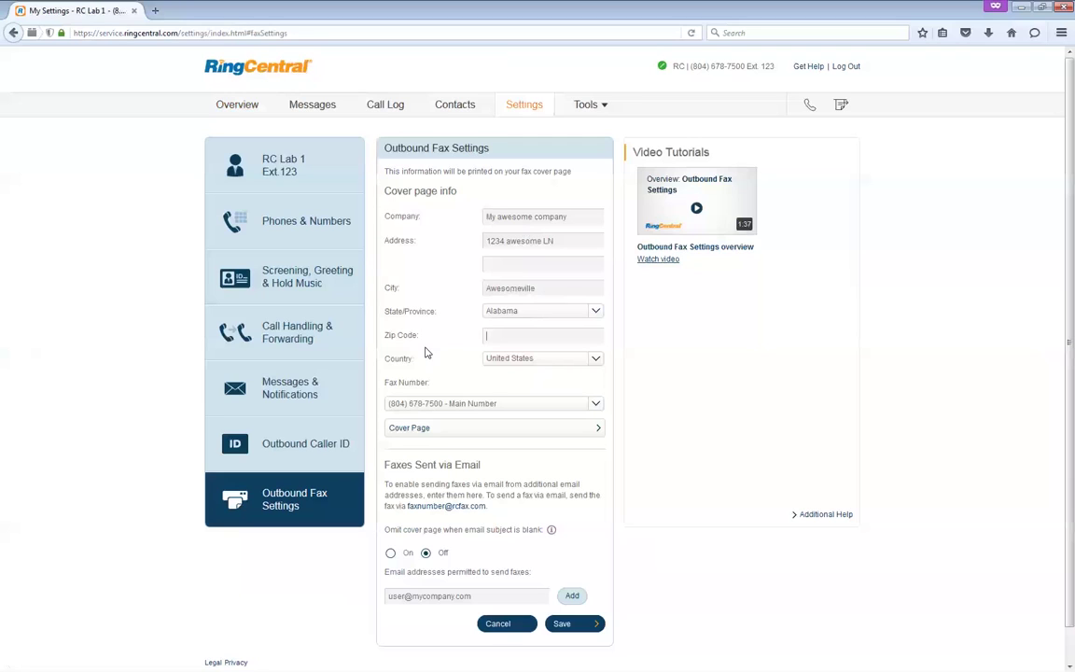
type("12345")
left_click(591, 408)
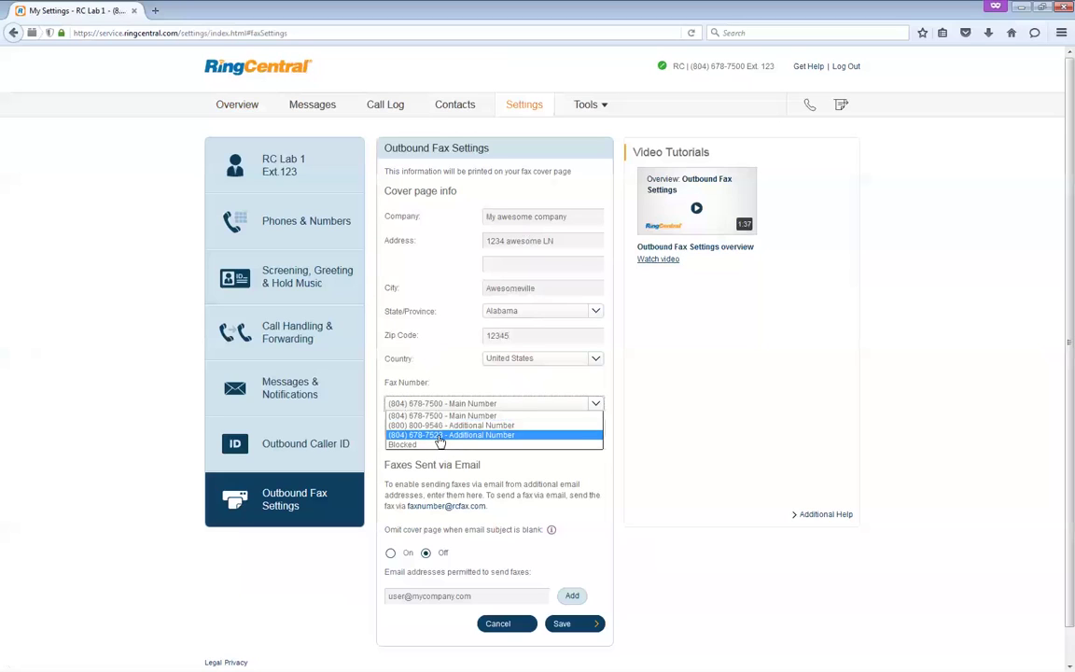
left_click(439, 436)
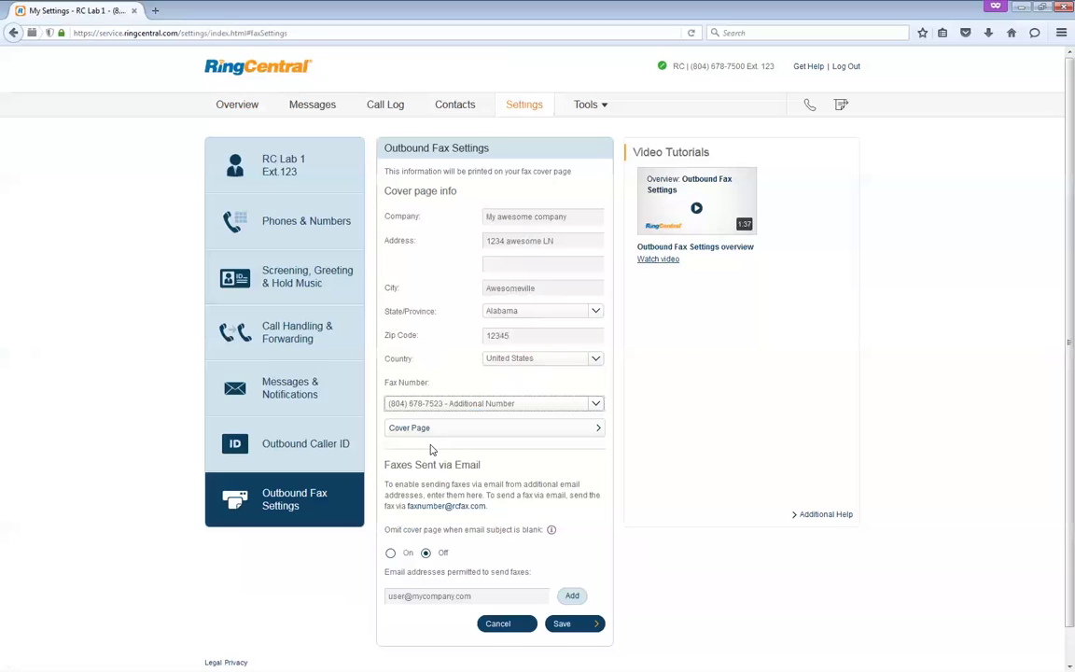
- Review the Faxes Sent via Email explanation and its fax-by-email address link
left_click(404, 597)
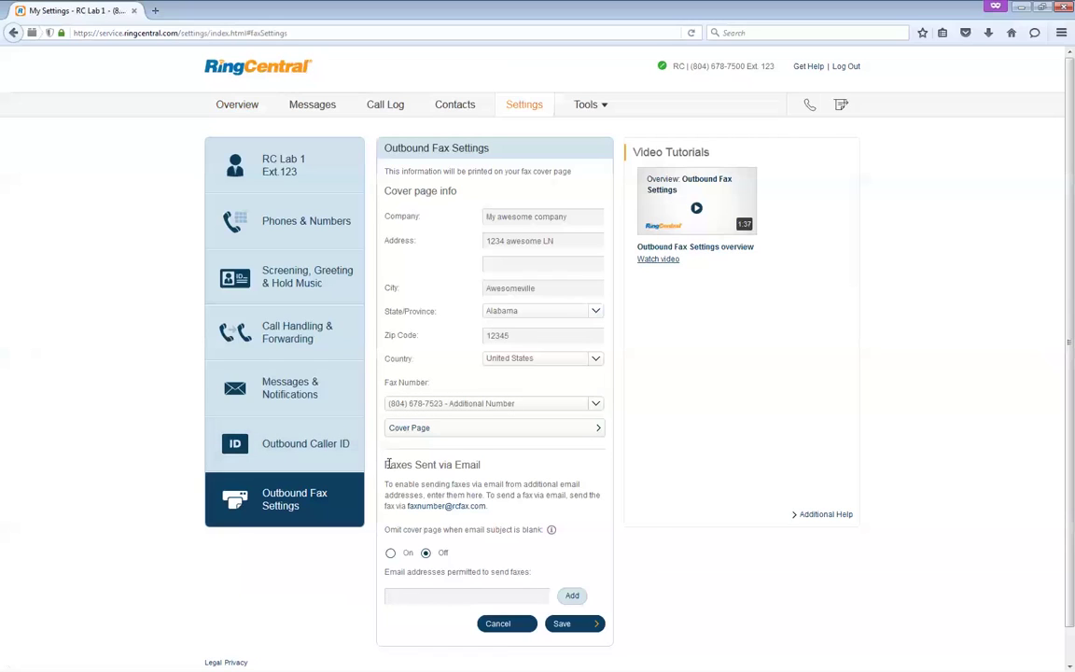
left_click_drag(383, 462, 591, 508)
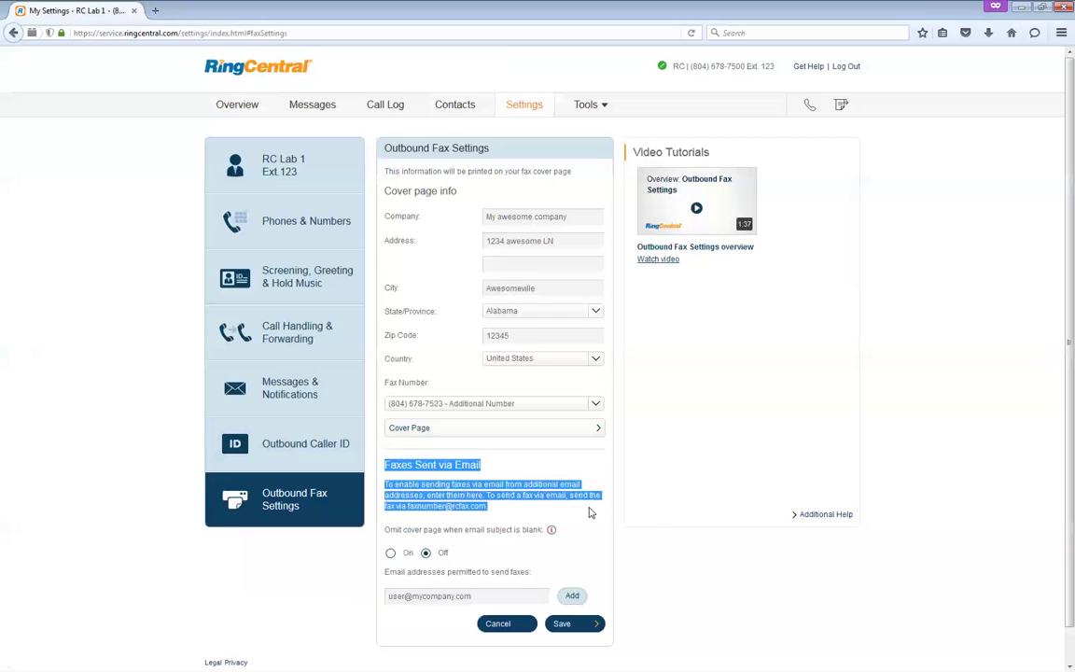
scroll(667, 453, "down", 1)
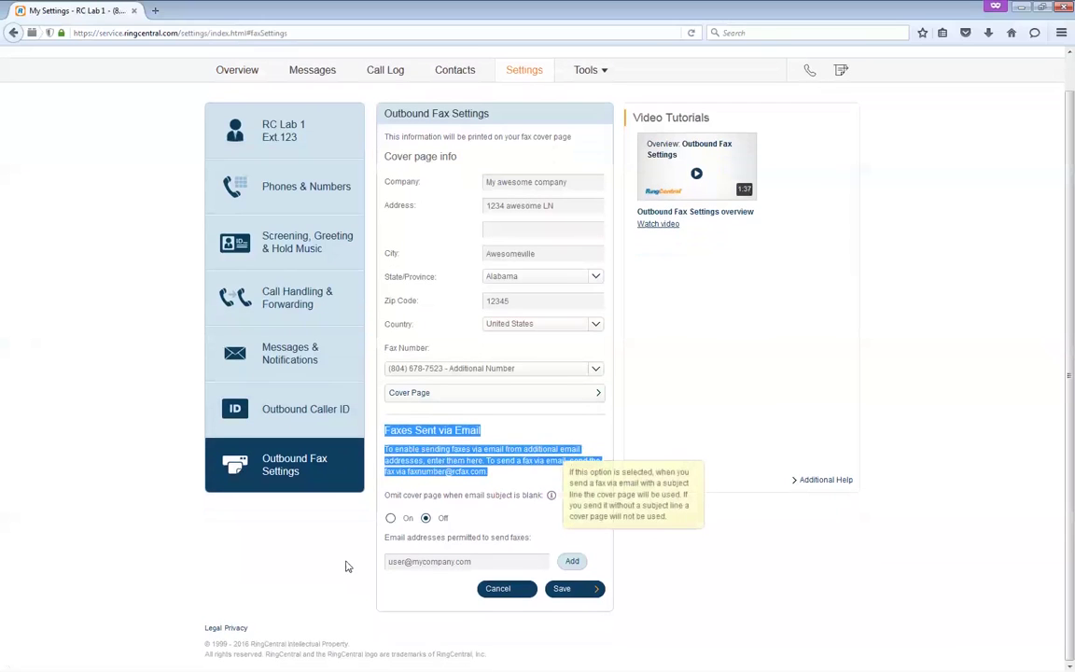
left_click(432, 473)
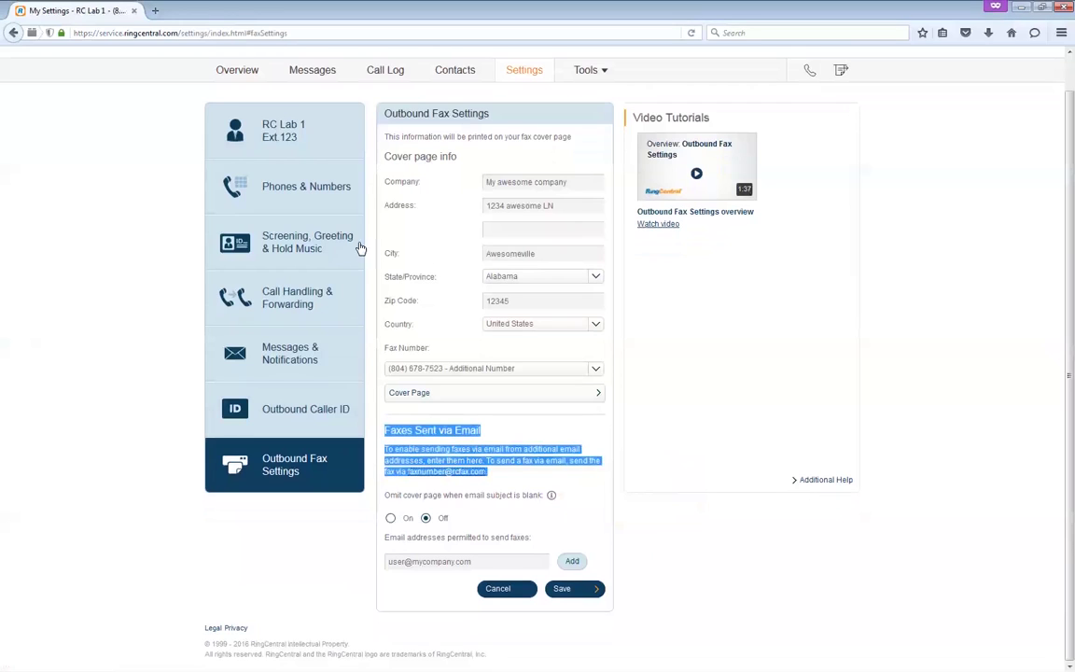
left_click(444, 465)
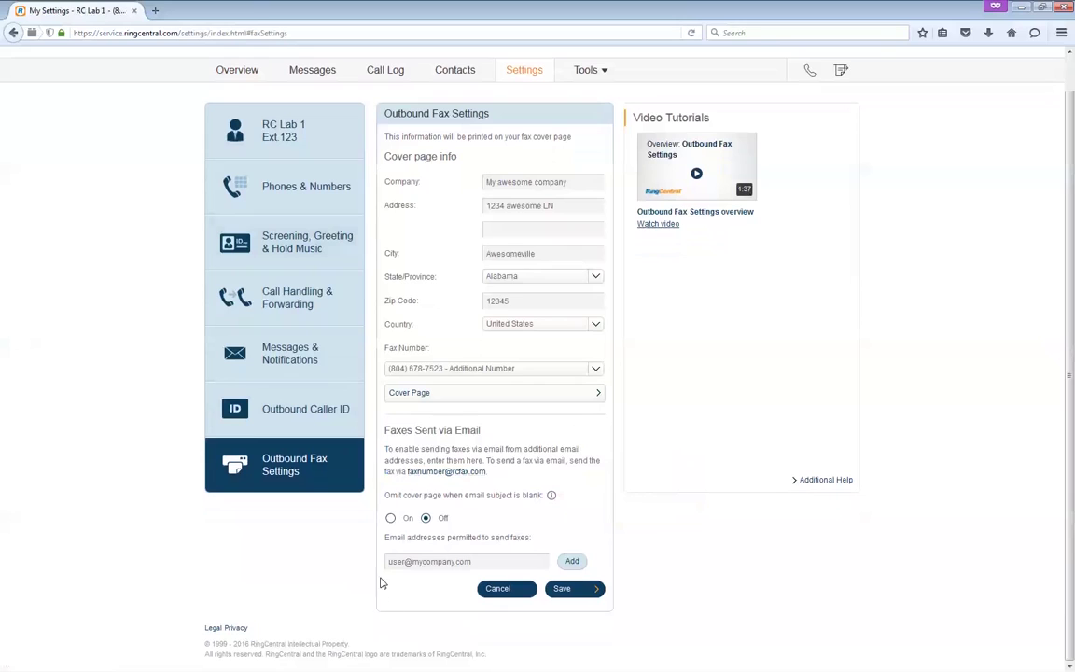
- Add an extra permitted sender email address and save the outbound fax settings
left_click(416, 560)
left_click(573, 561)
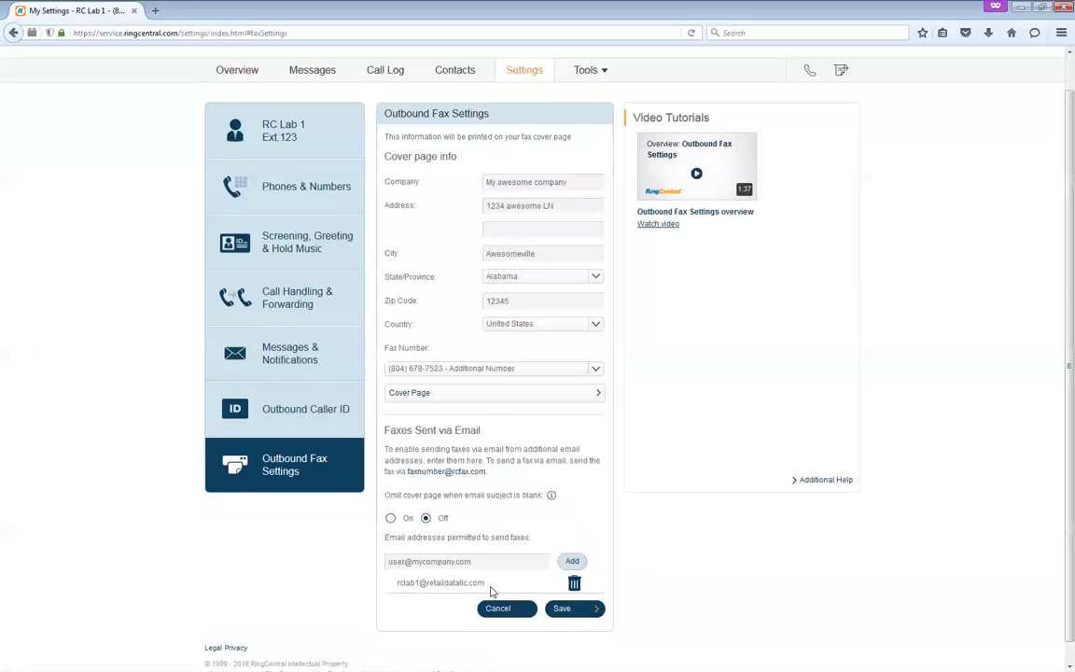
left_click(562, 611)
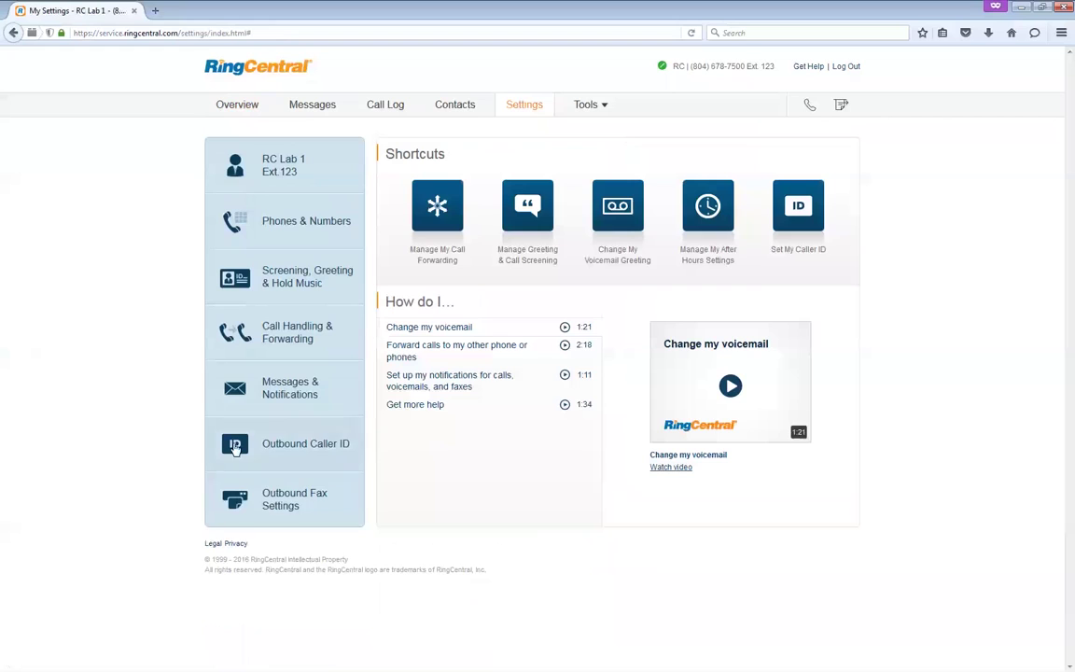
- Open the Cover Page options and preview the Formal and Clasmod templates
left_click(248, 509)
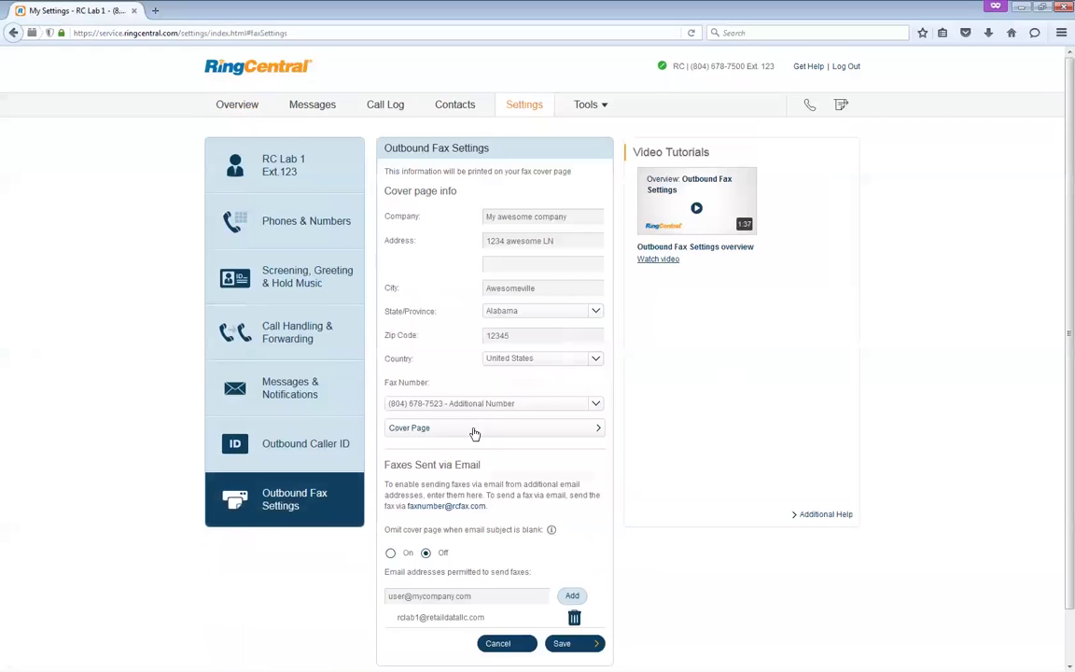
left_click(407, 428)
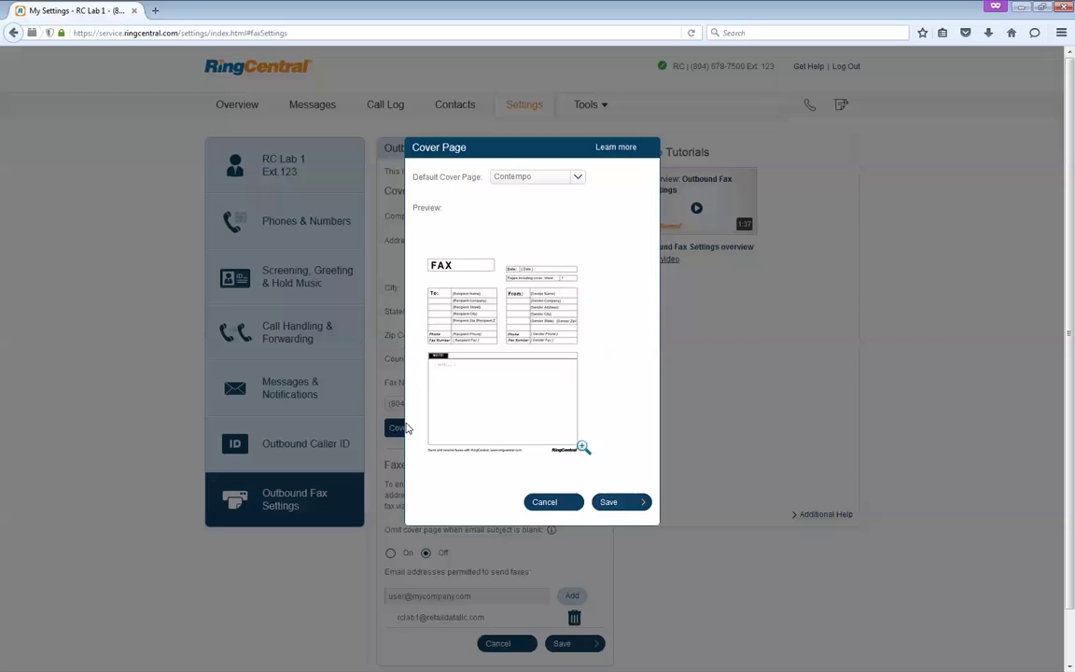
left_click(578, 177)
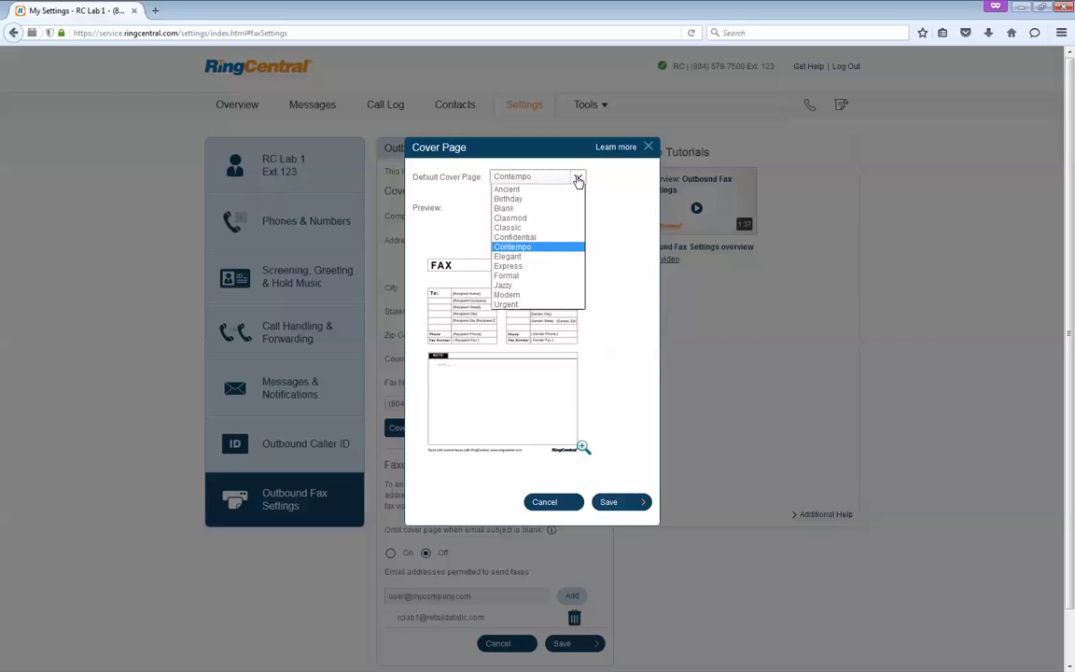
left_click(533, 277)
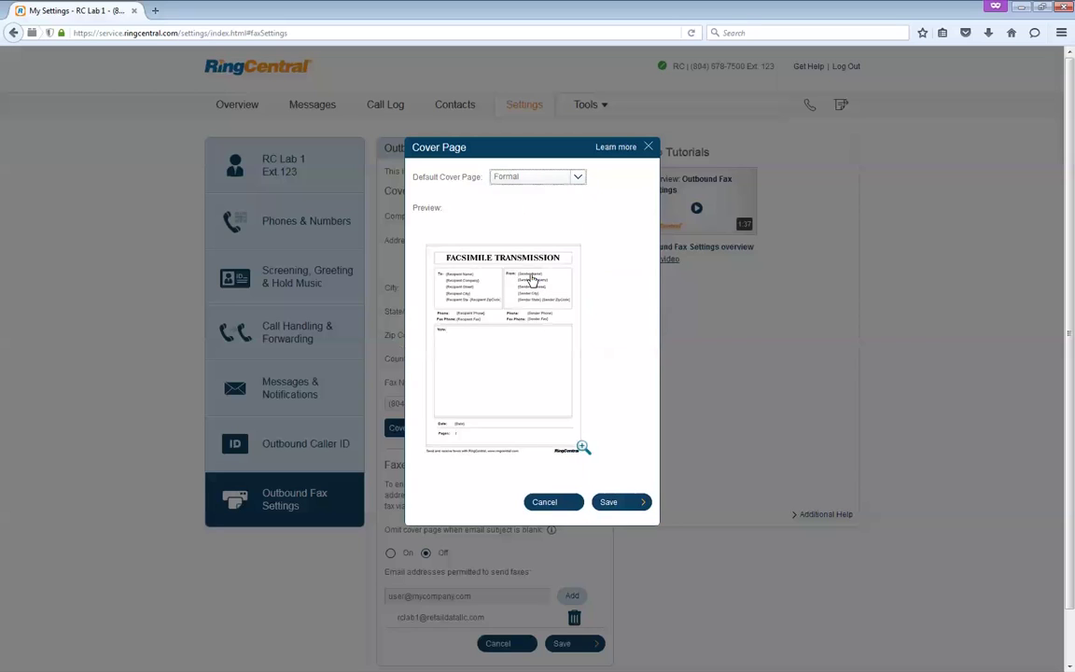
left_click(520, 180)
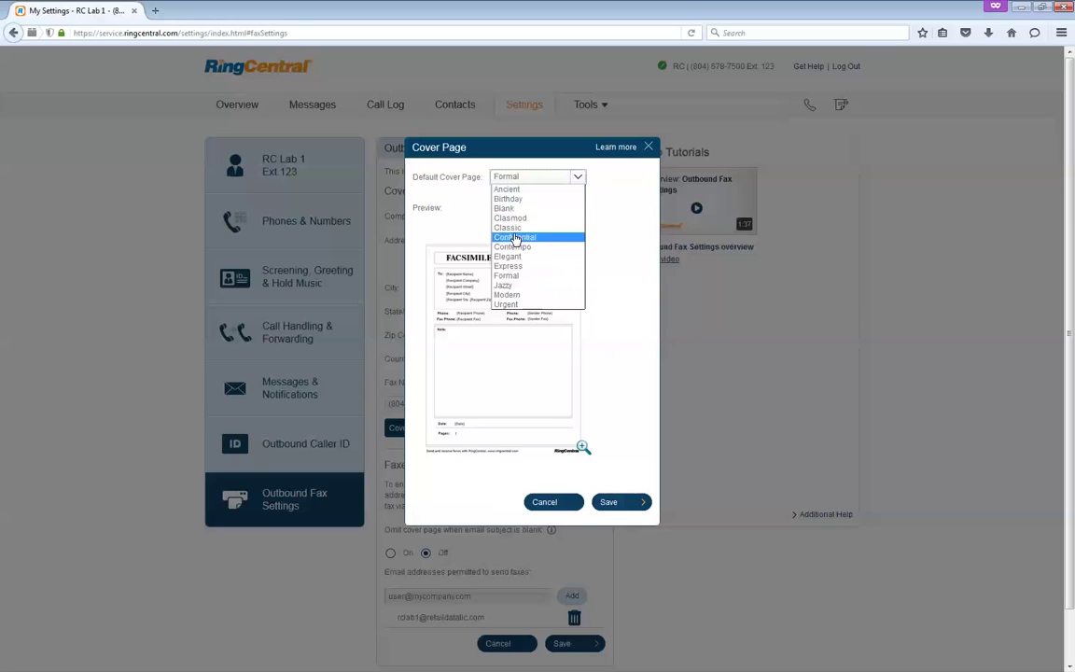
left_click(529, 220)
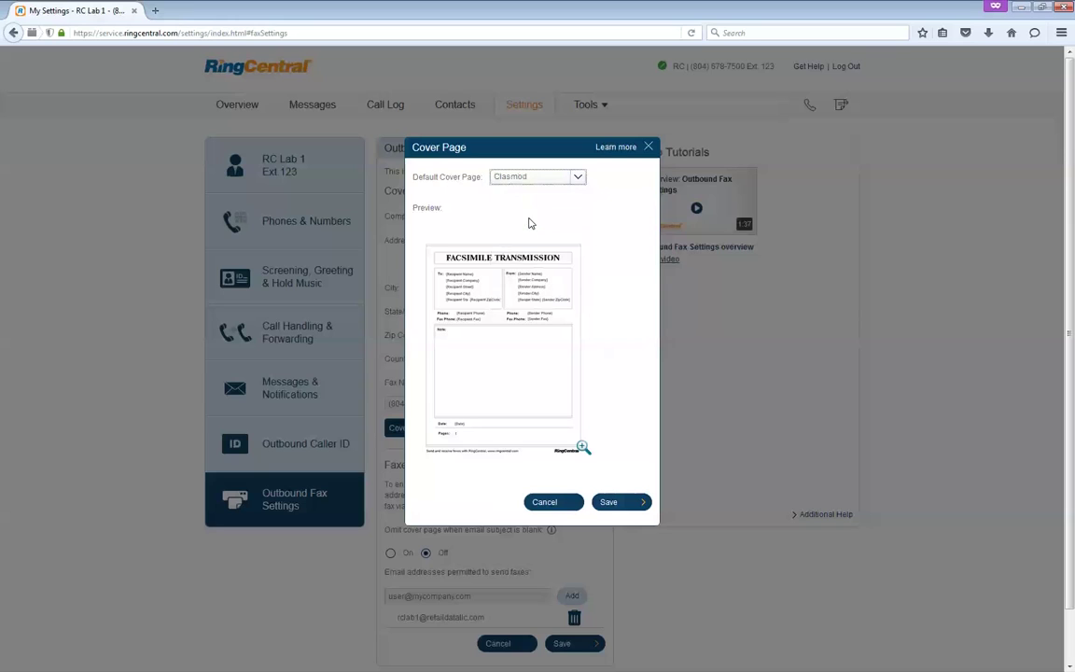
- Recheck Formal, then choose Contempo and save it as the default cover page
left_click(576, 178)
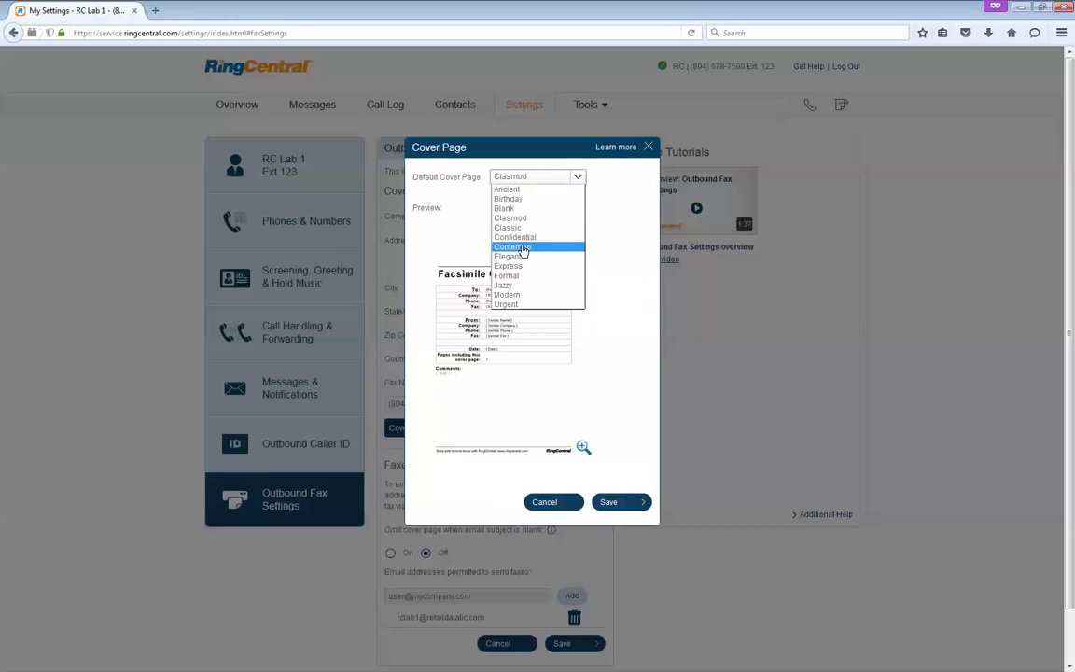
left_click(520, 275)
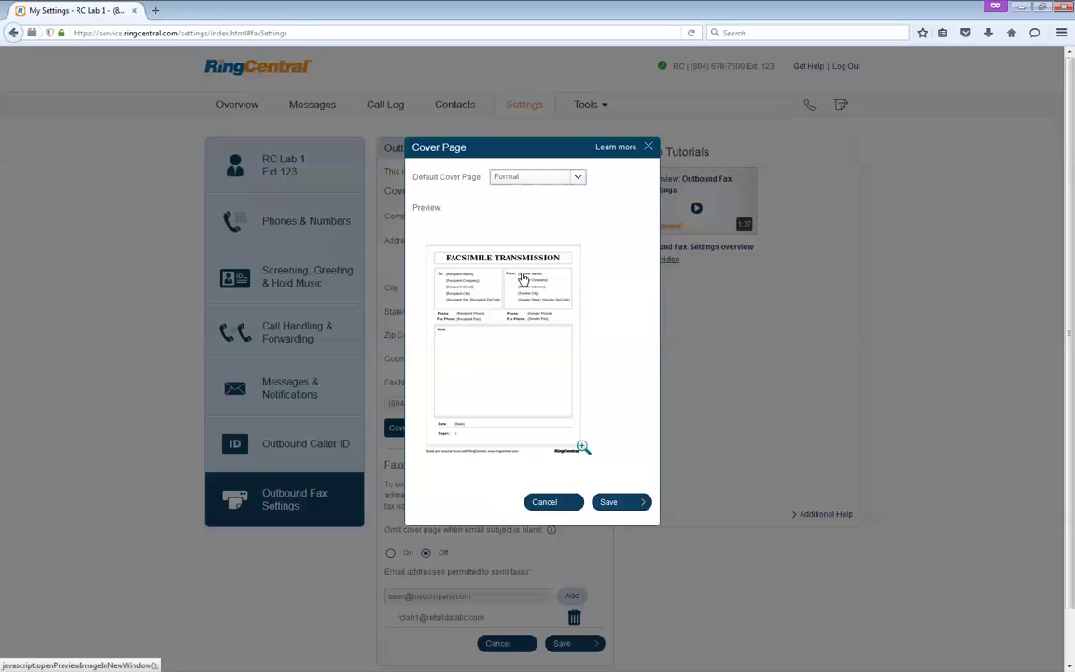
left_click(549, 178)
left_click(534, 247)
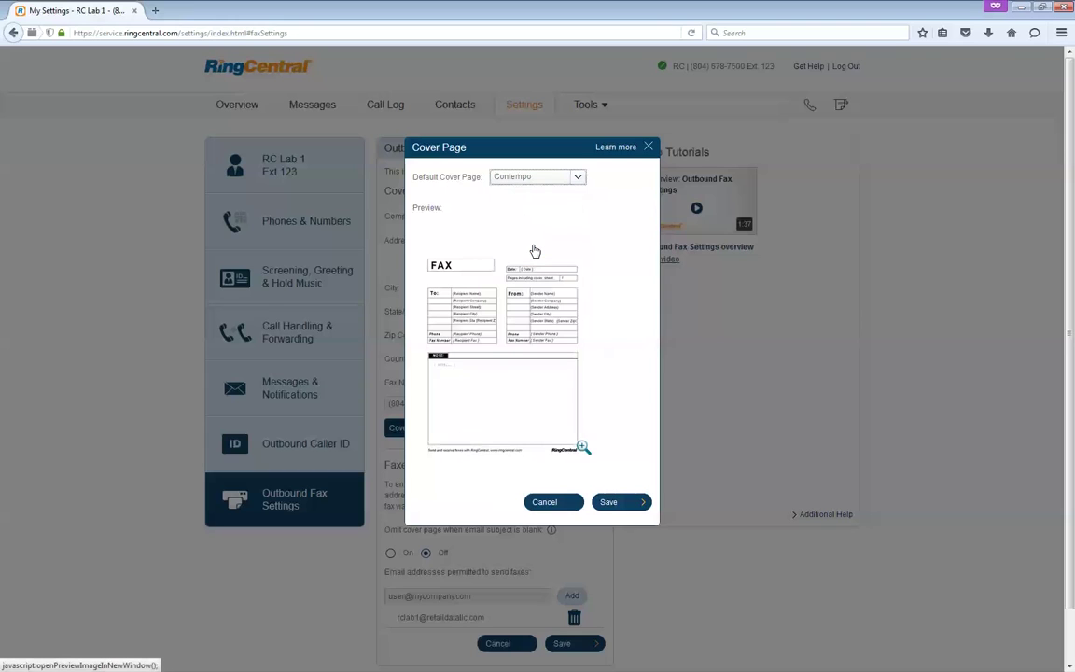
left_click(633, 509)
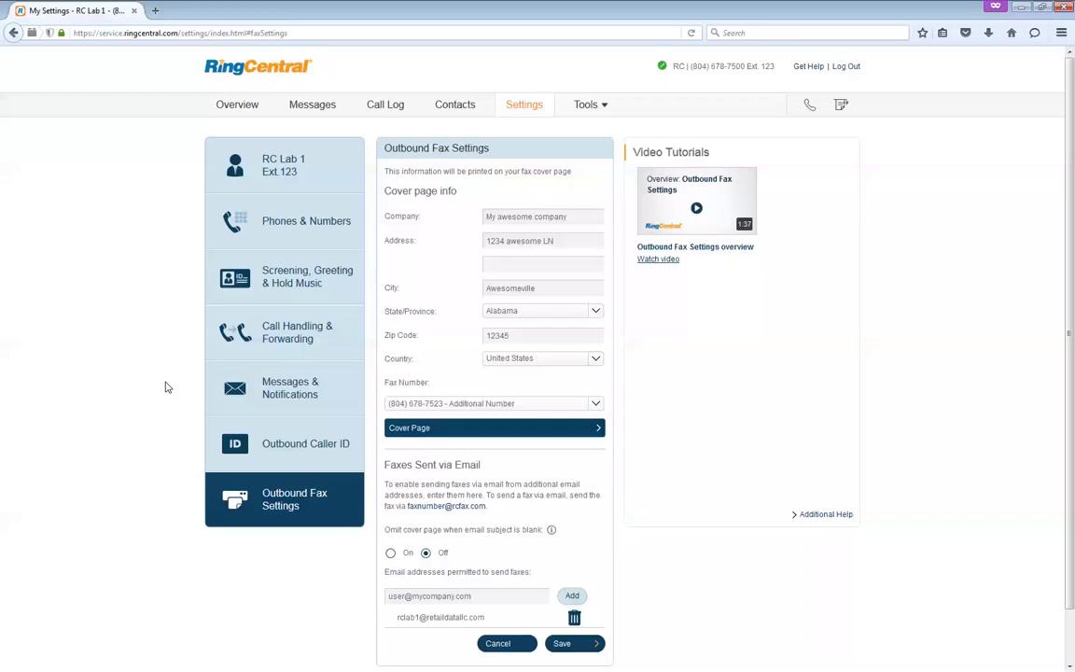
- Review the Received Faxes email notification and its notification address in Messages & Notifications, then close
mouse_move(237, 392)
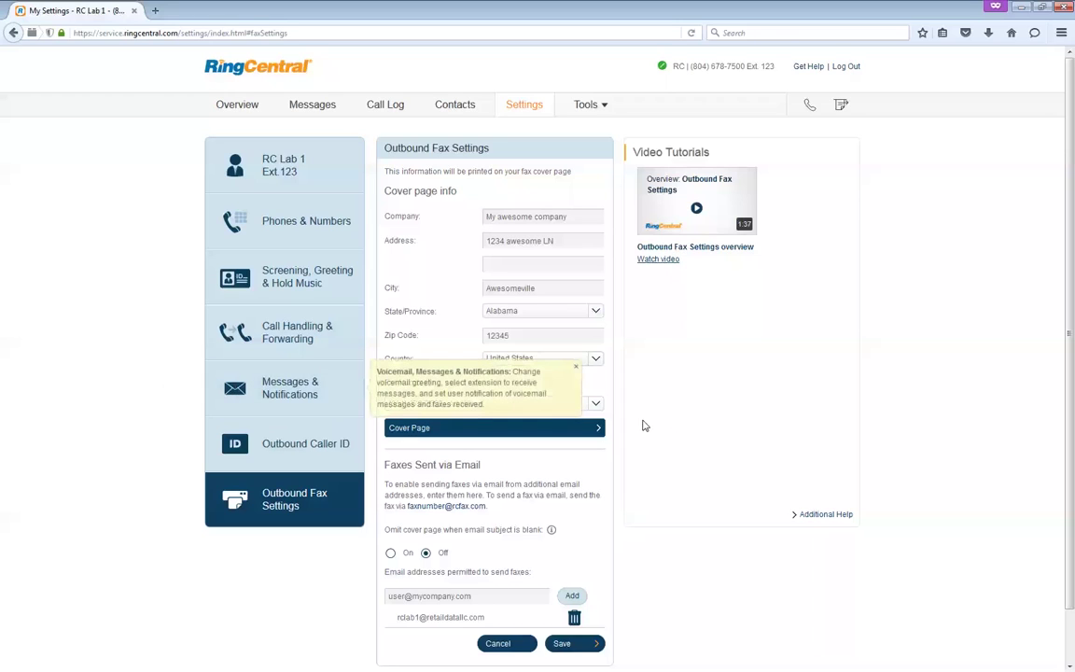
left_click(261, 399)
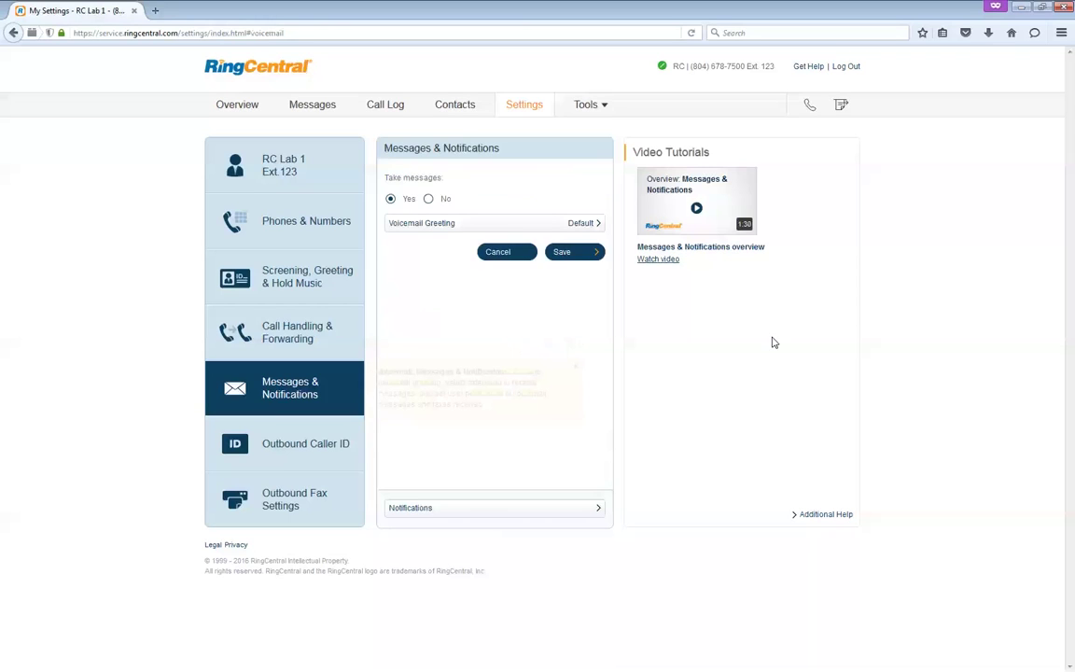
left_click(439, 512)
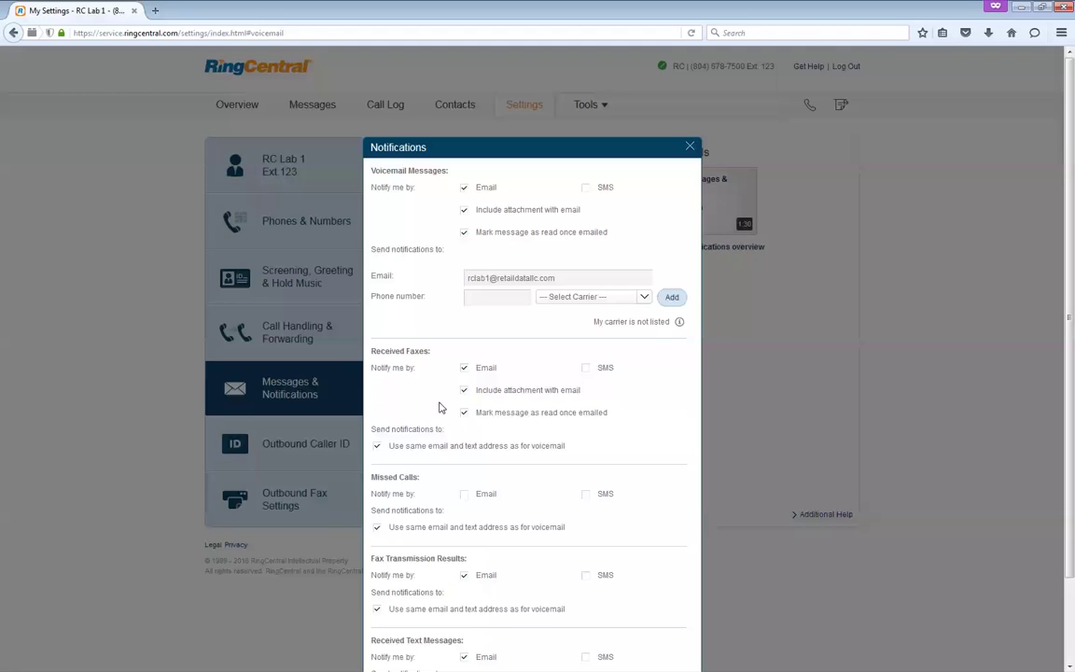
scroll(391, 250, "down", 2)
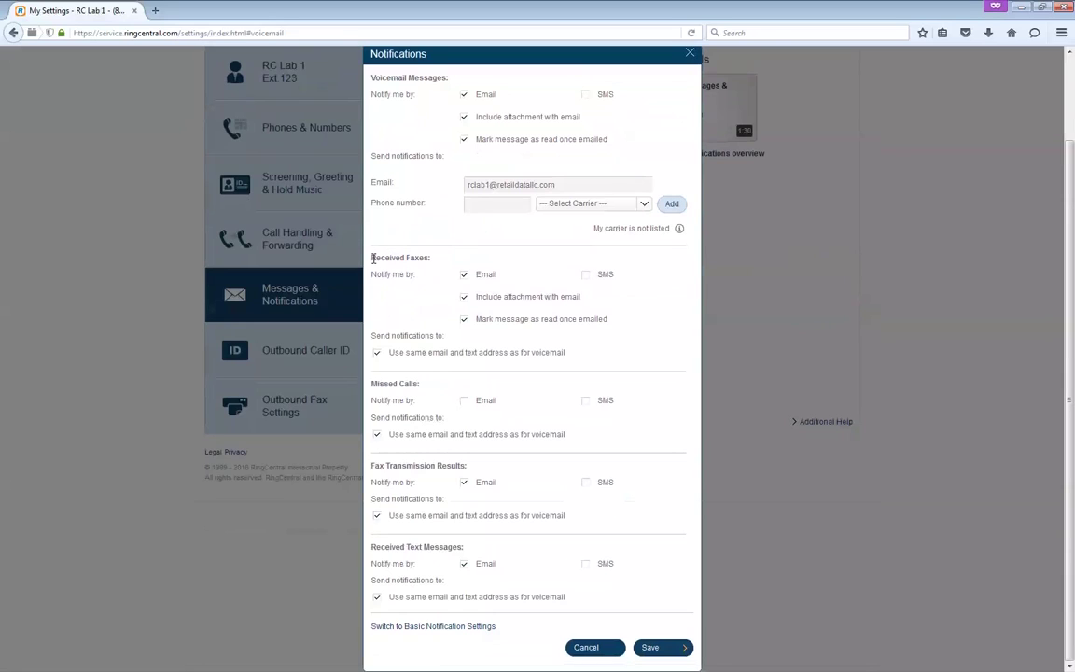
left_click_drag(371, 258, 431, 280)
left_click(412, 285)
left_click_drag(571, 180, 424, 177)
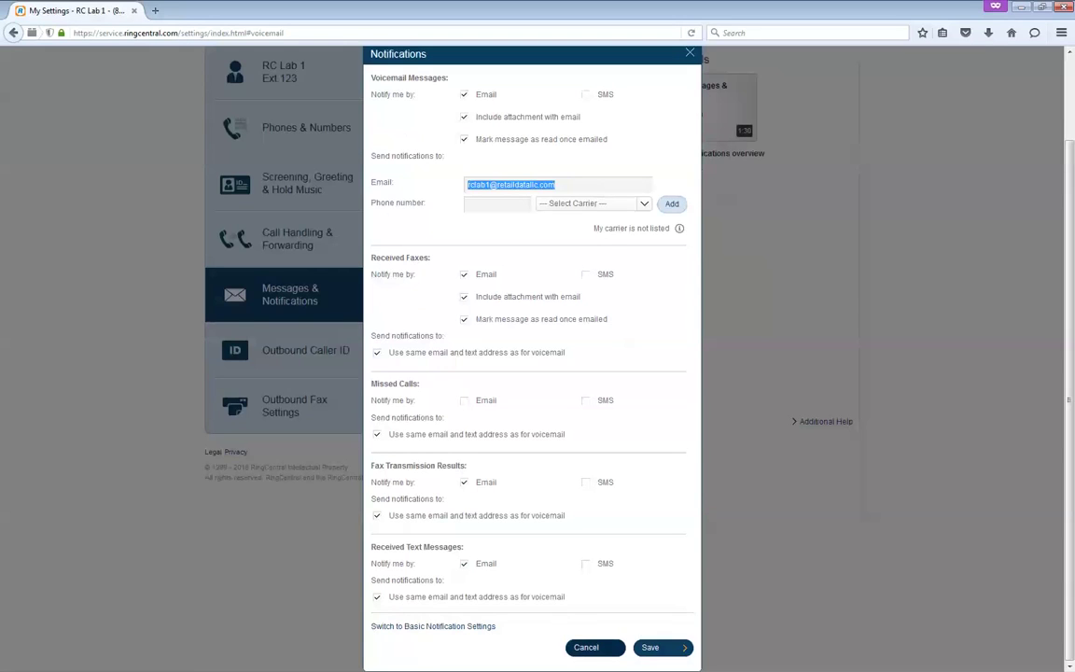
left_click(586, 647)
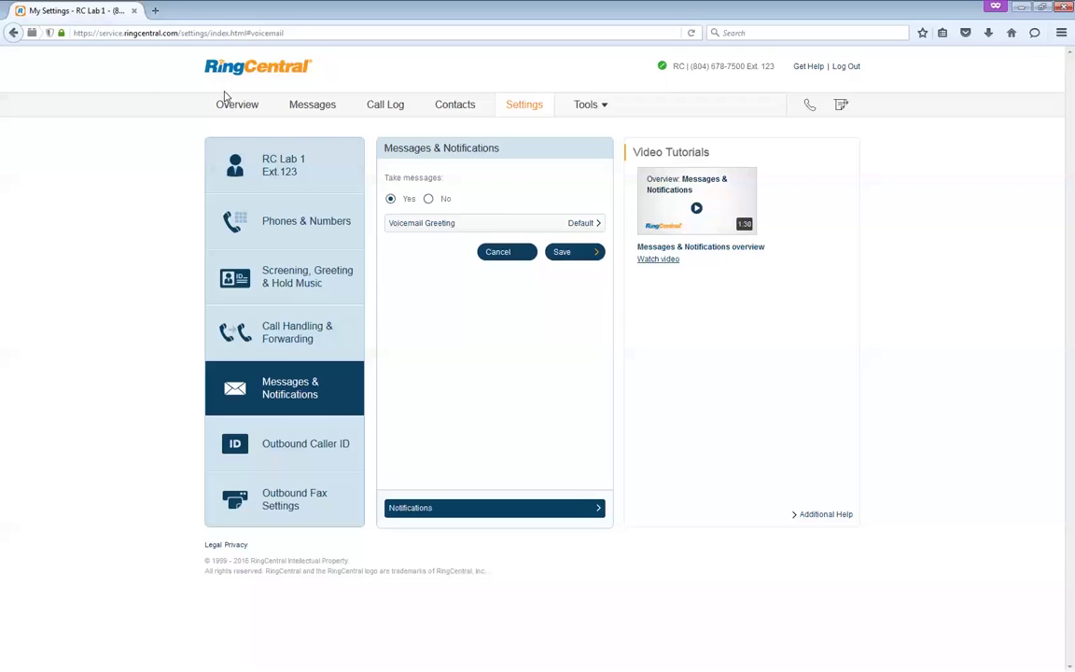
- Start a new fax to the recipient's fax number with a cover page noting 'This is a note'
left_click(841, 107)
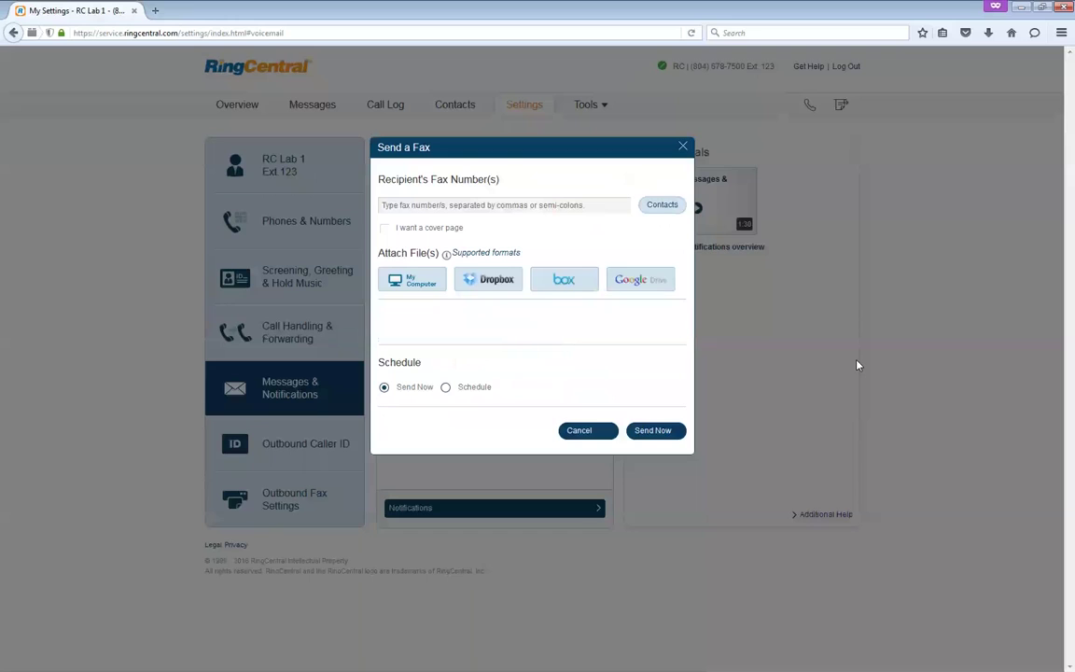
left_click(445, 206)
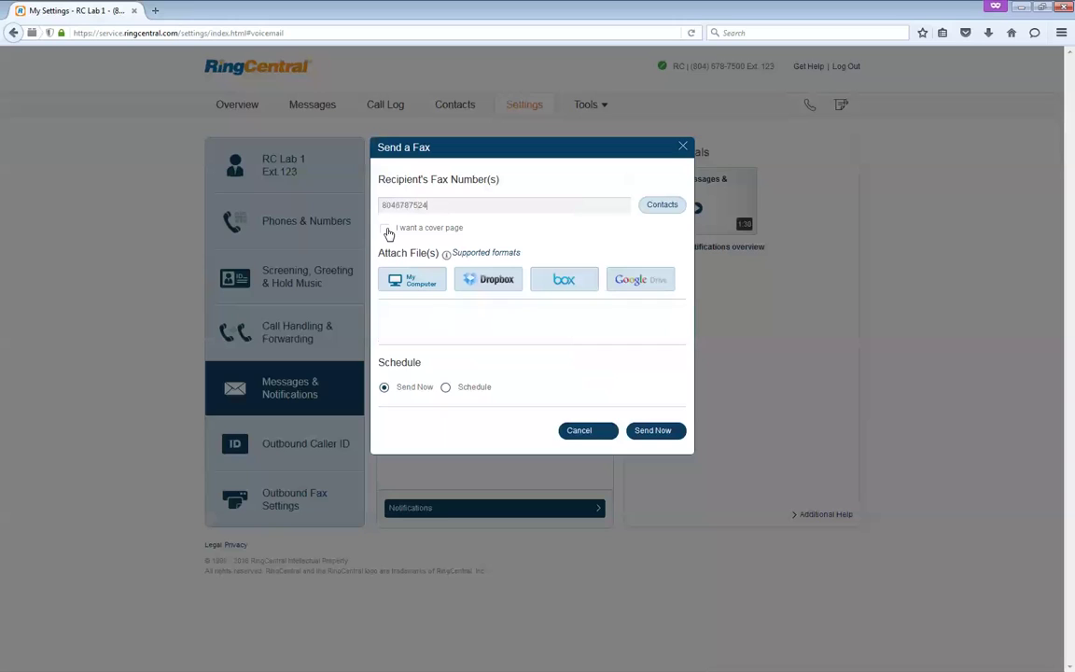
left_click(386, 230)
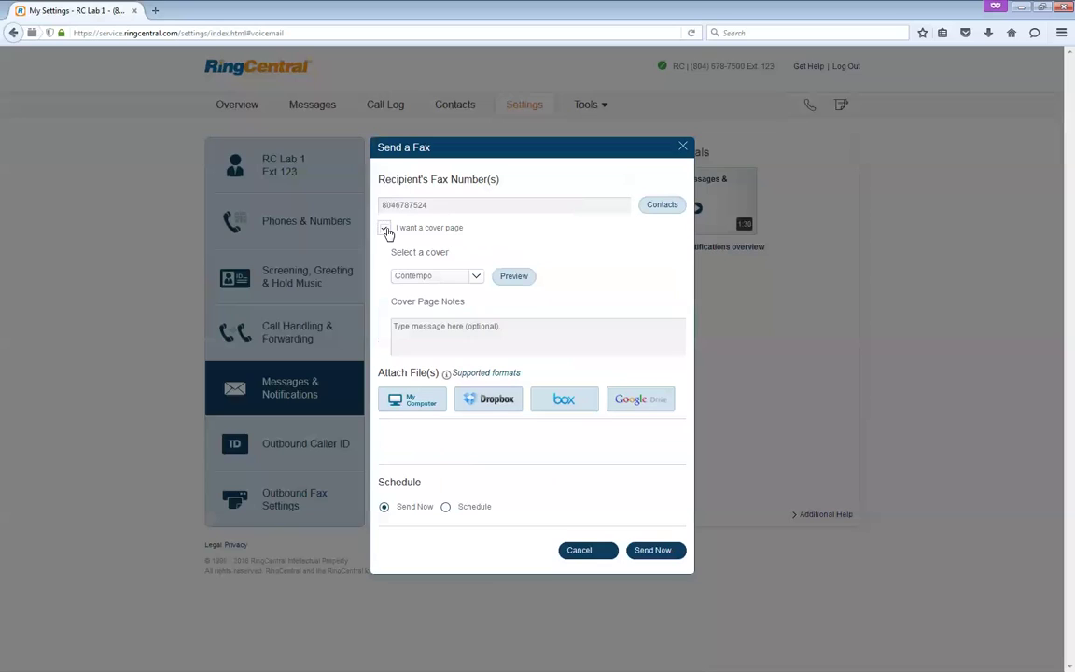
left_click(426, 343)
type("This is a note")
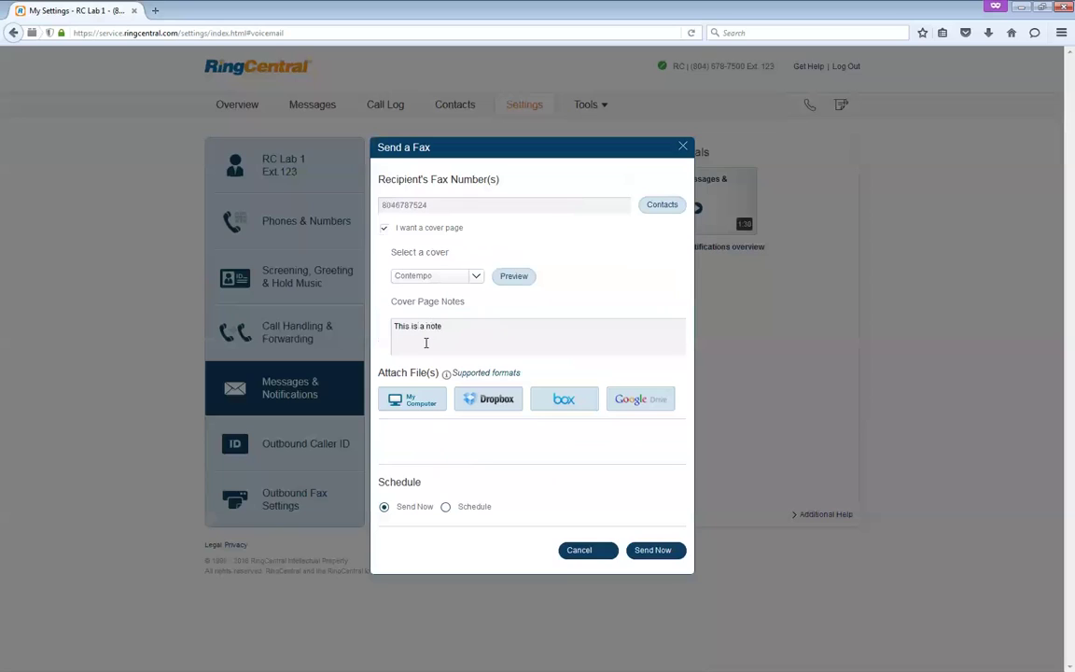
- Attach PDF Fax test.pdf from the Desktop's Test Fax folder to the fax
left_click(416, 403)
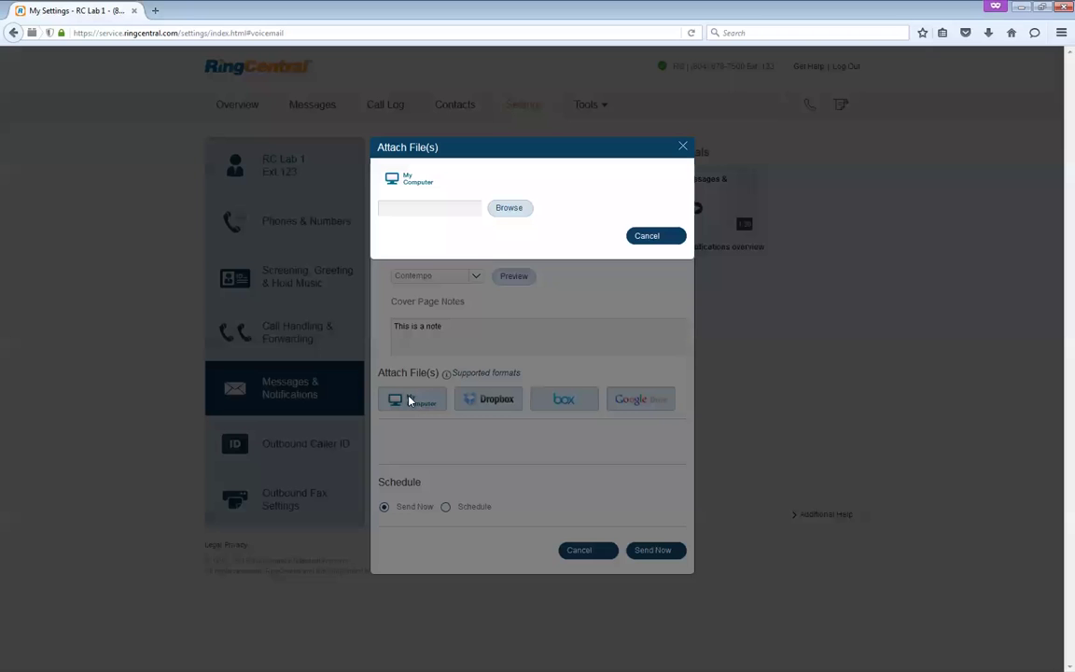
left_click(500, 208)
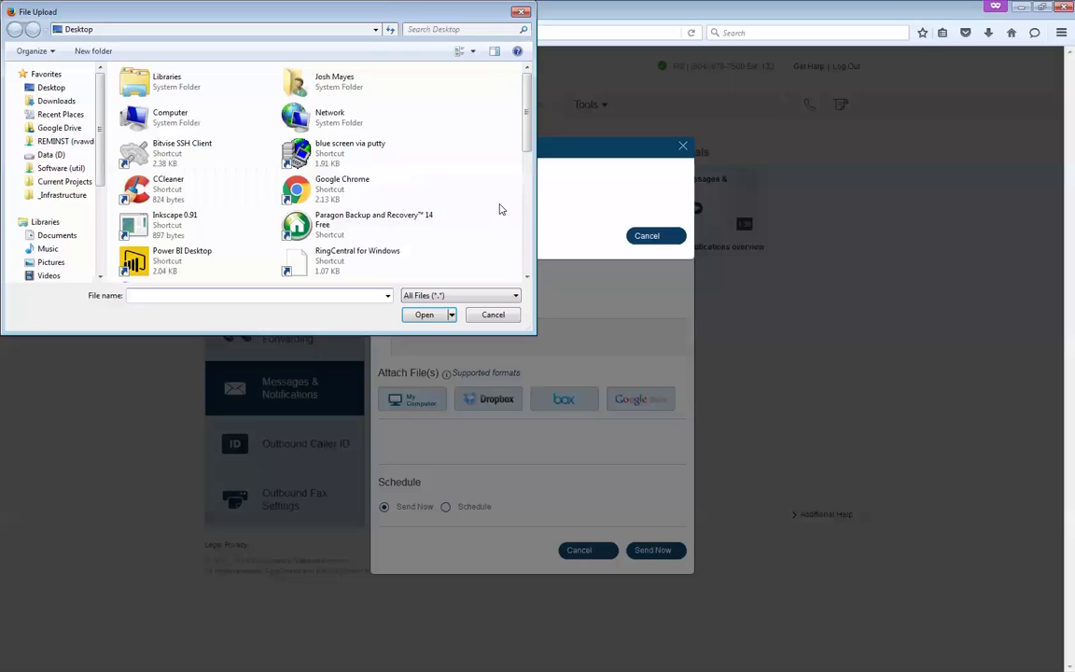
left_click(43, 88)
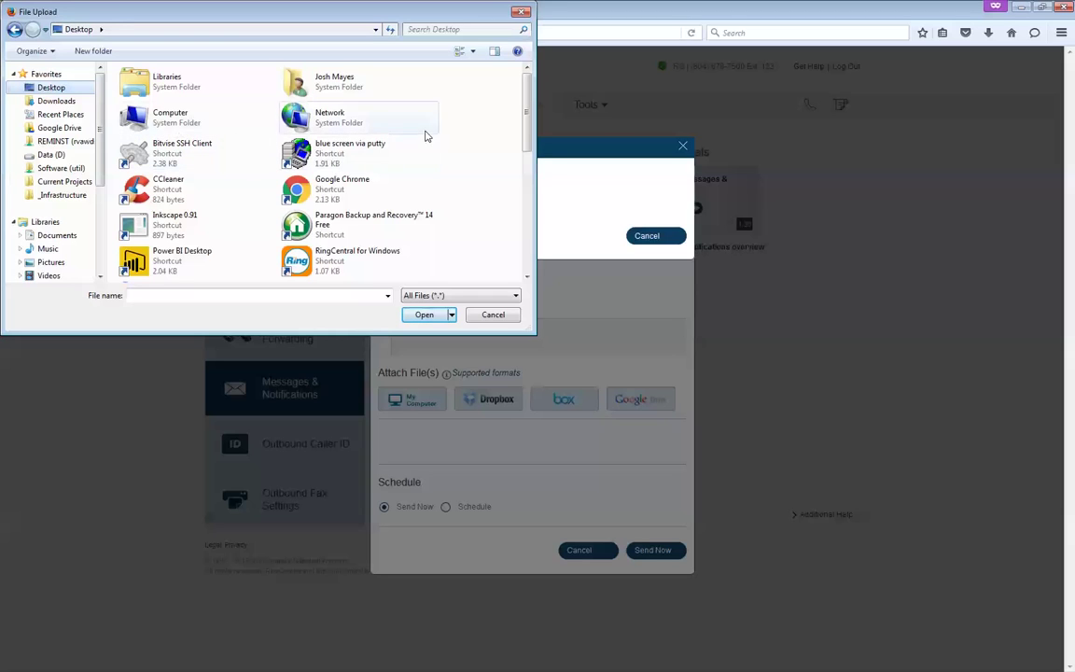
scroll(468, 130, "down", 5)
scroll(469, 140, "up", 3)
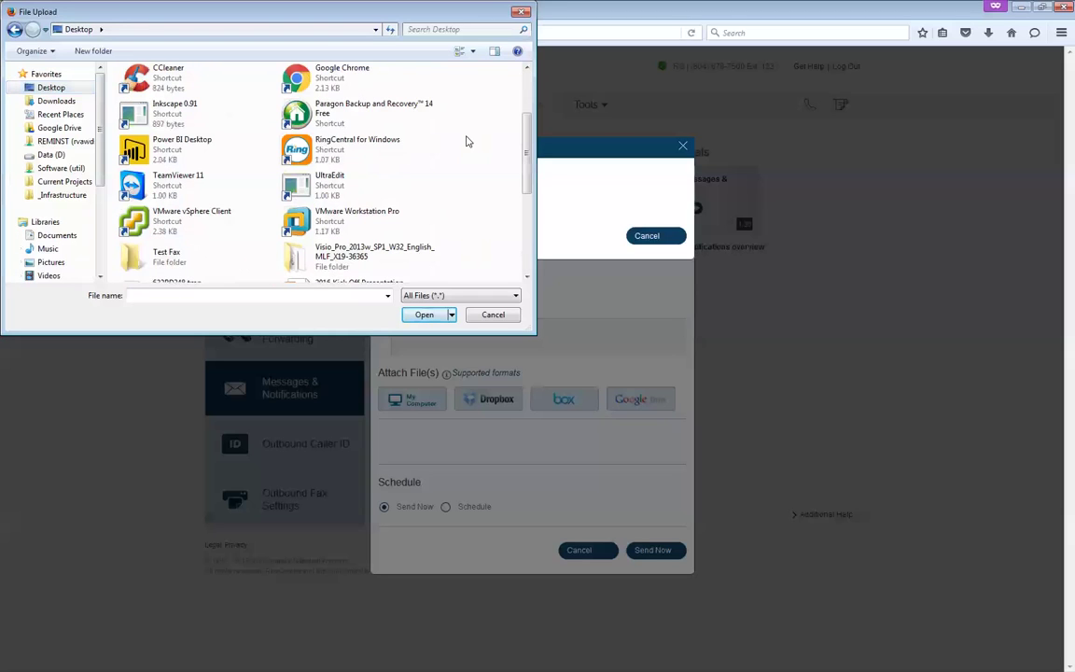
scroll(468, 141, "up", 2)
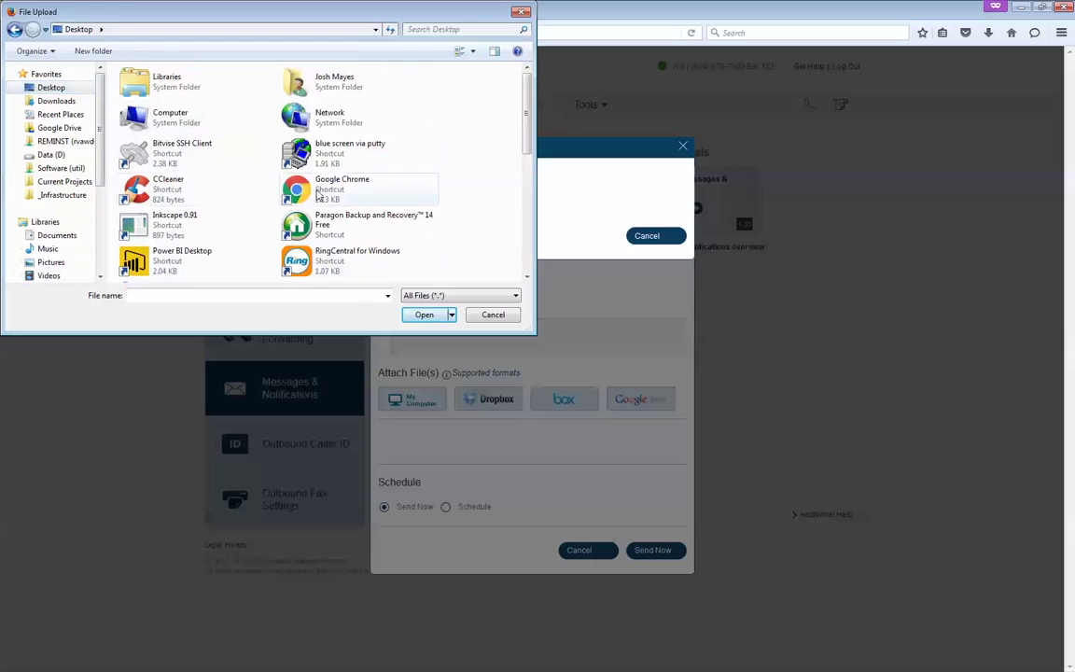
scroll(525, 154, "down", 3)
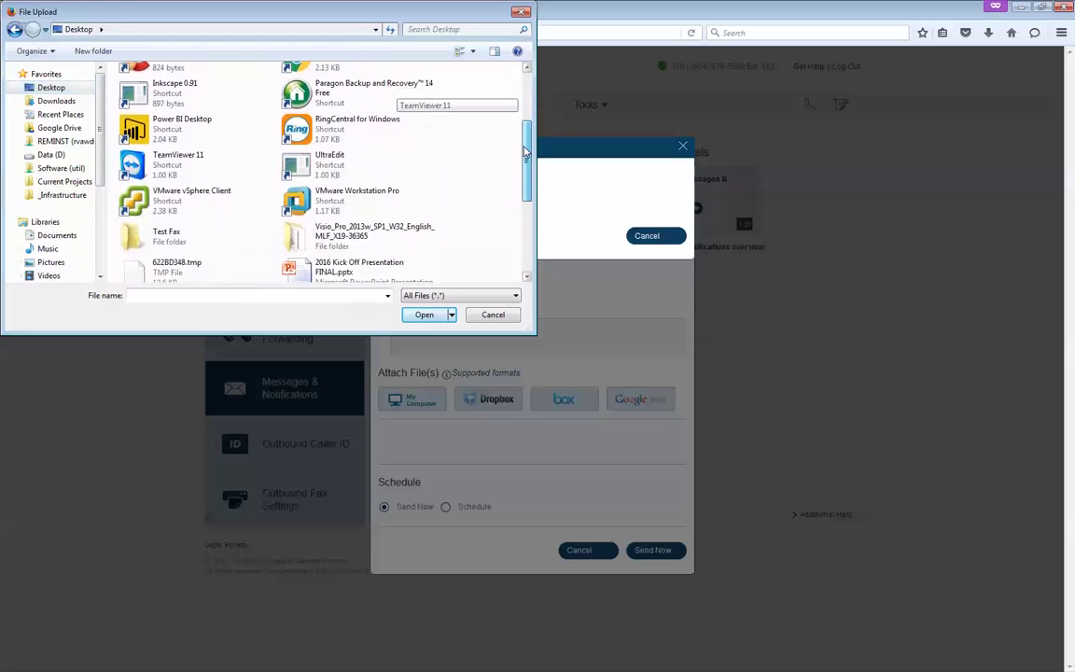
double_click(145, 238)
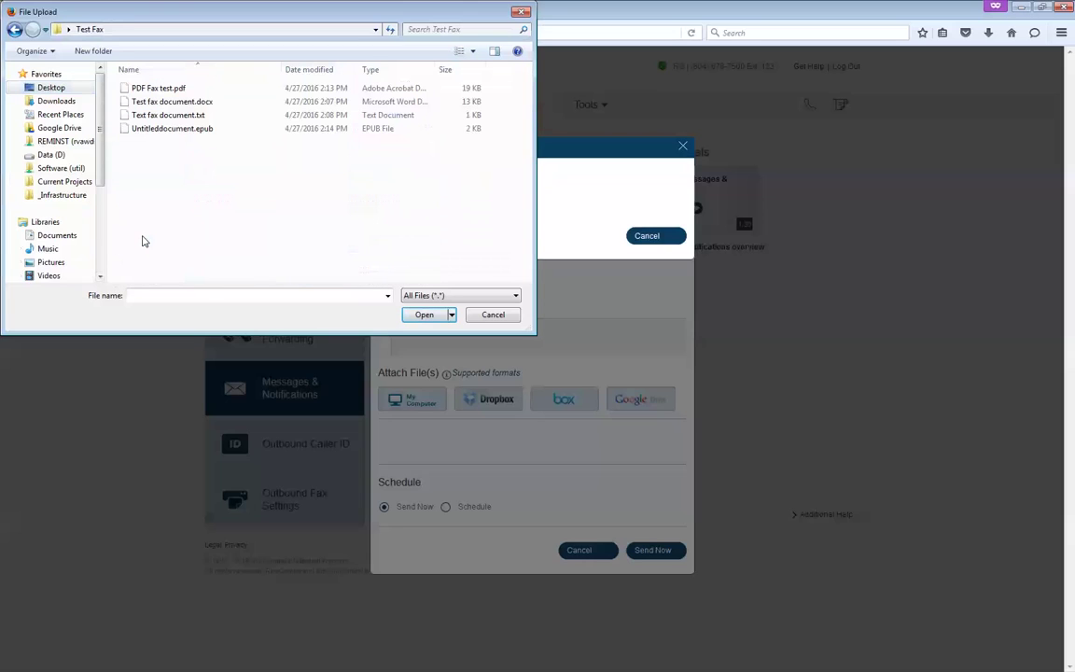
left_click(149, 88)
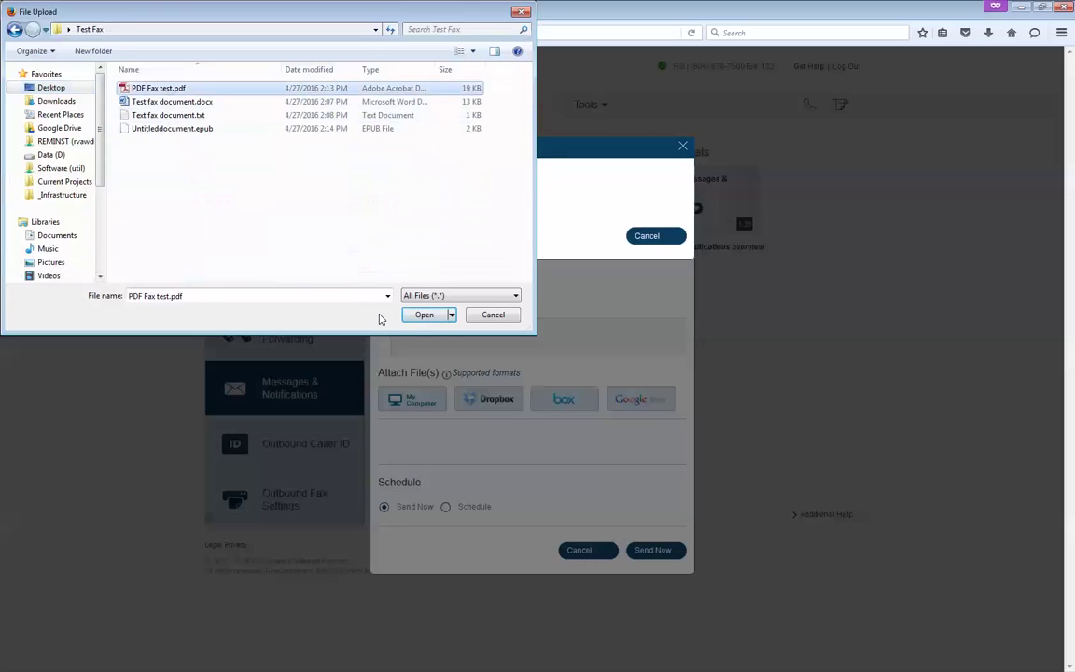
left_click(424, 314)
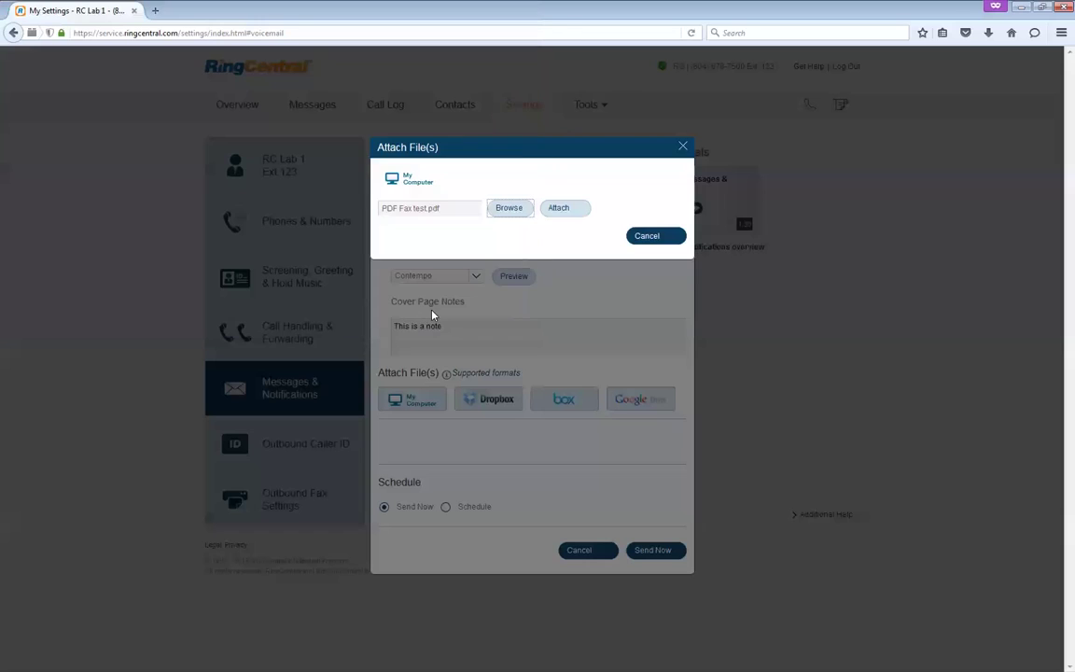
left_click(559, 208)
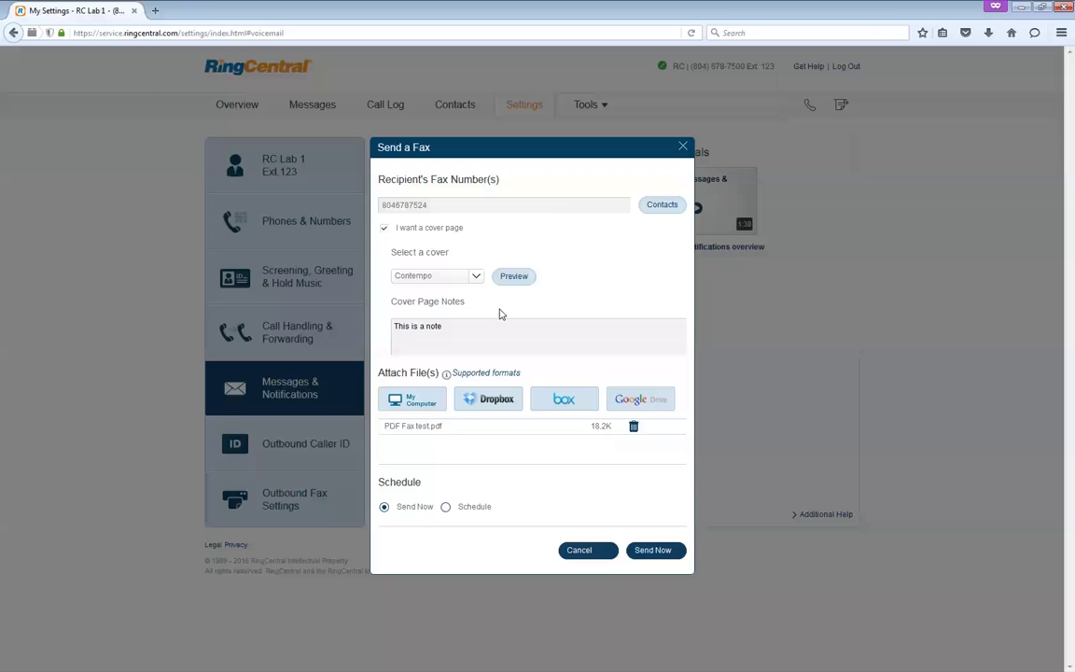
left_click(446, 507)
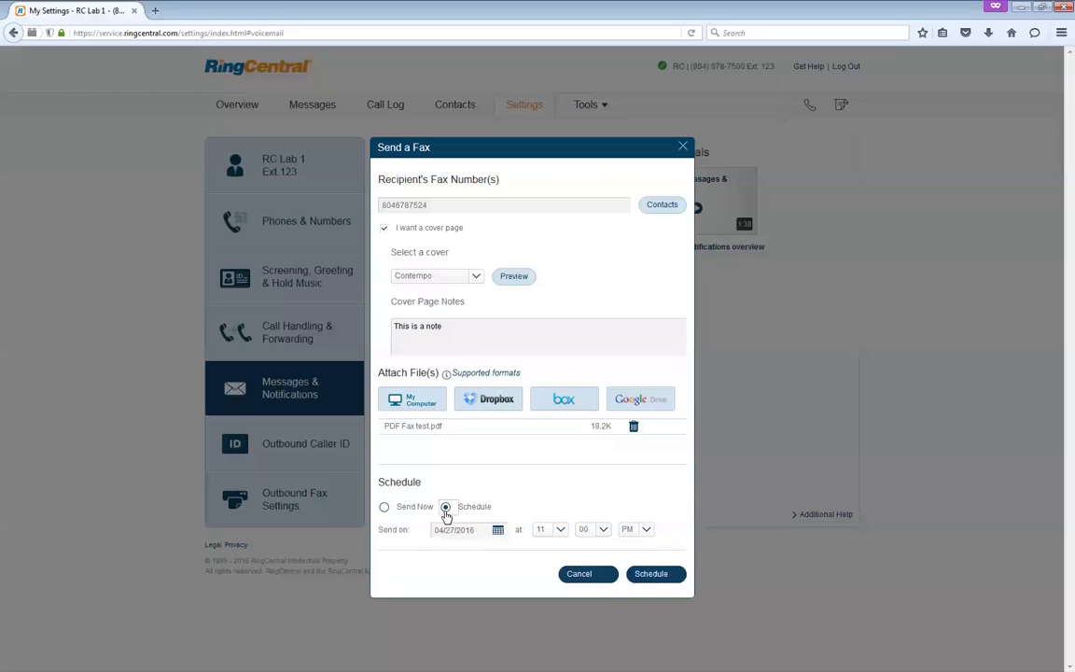
left_click(393, 508)
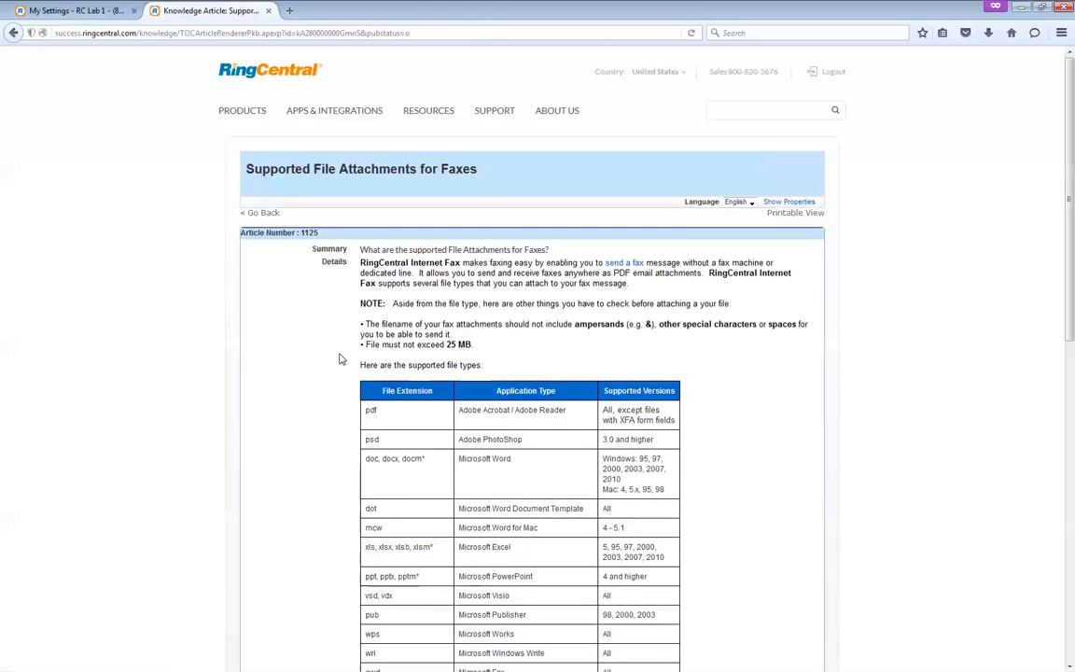
- Scroll the supported file types table and highlight the docx and rtf entries
scroll(315, 351, "down", 5)
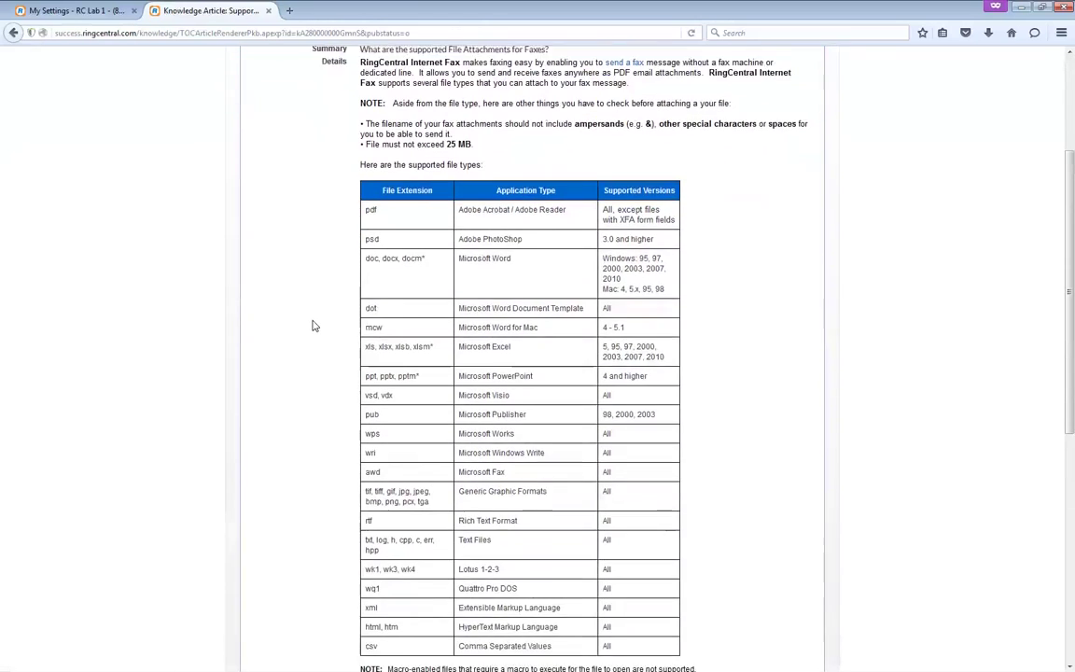
scroll(312, 317, "down", 2)
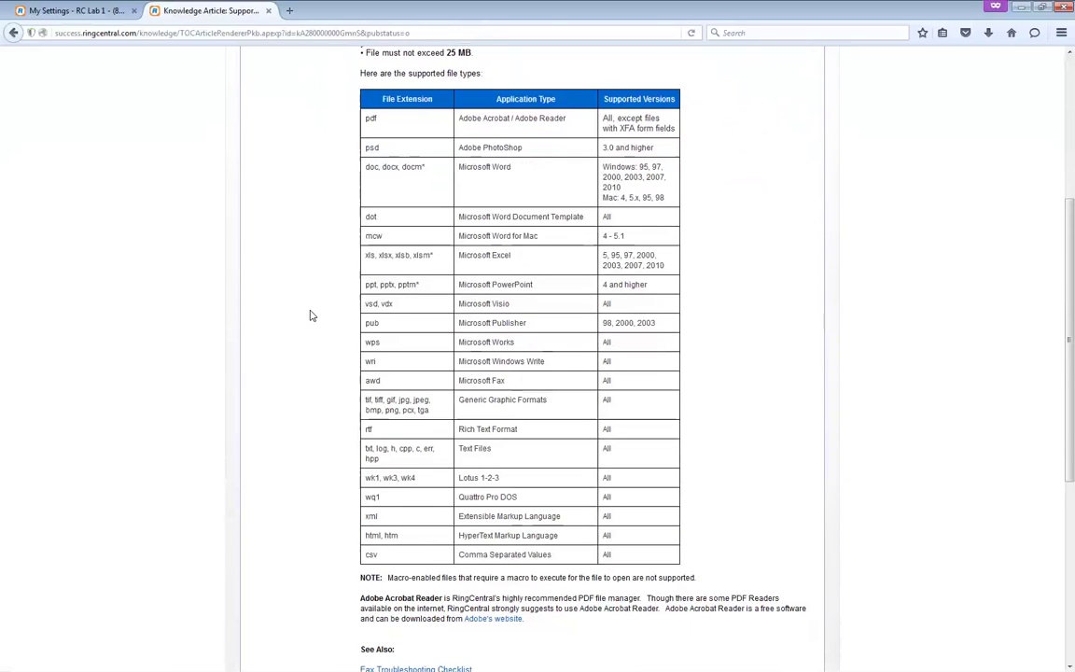
scroll(311, 315, "down", 8)
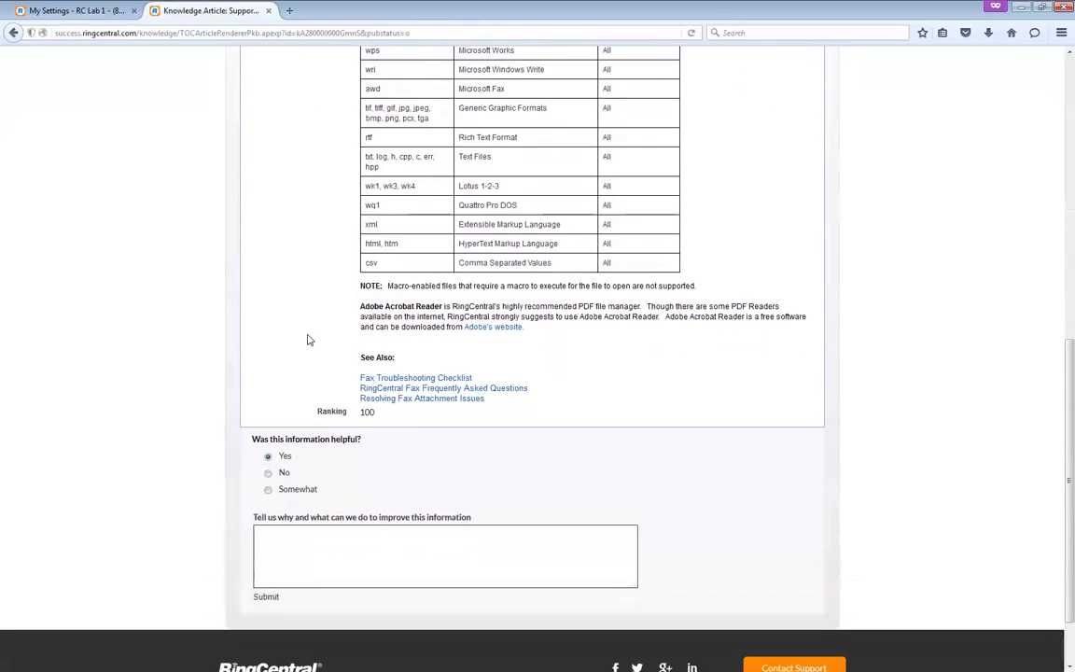
scroll(309, 340, "up", 8)
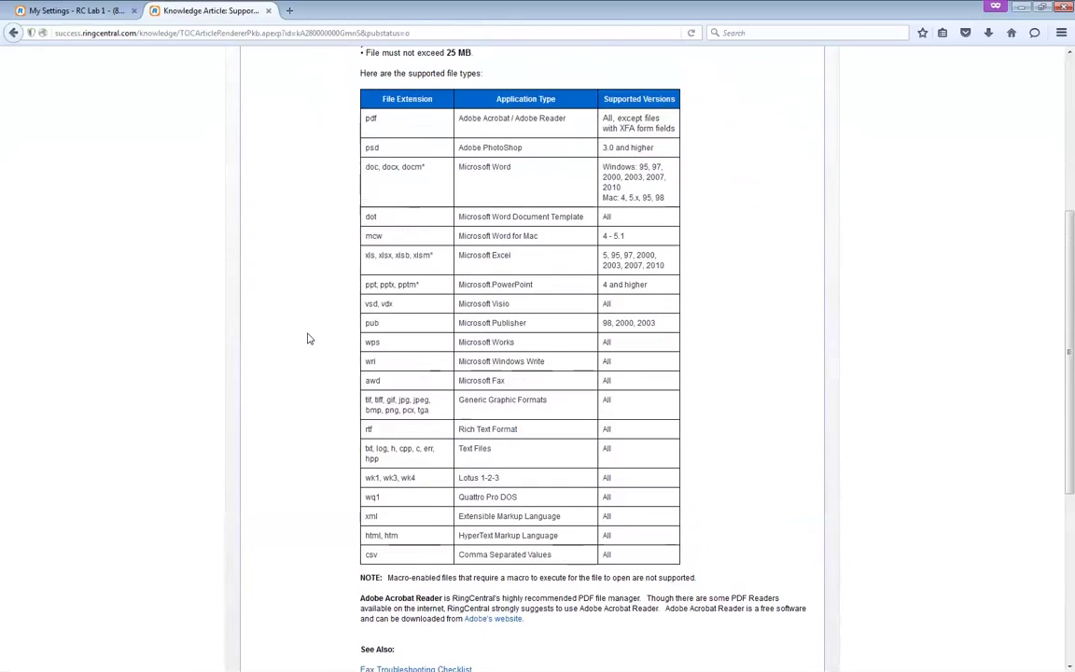
double_click(395, 169)
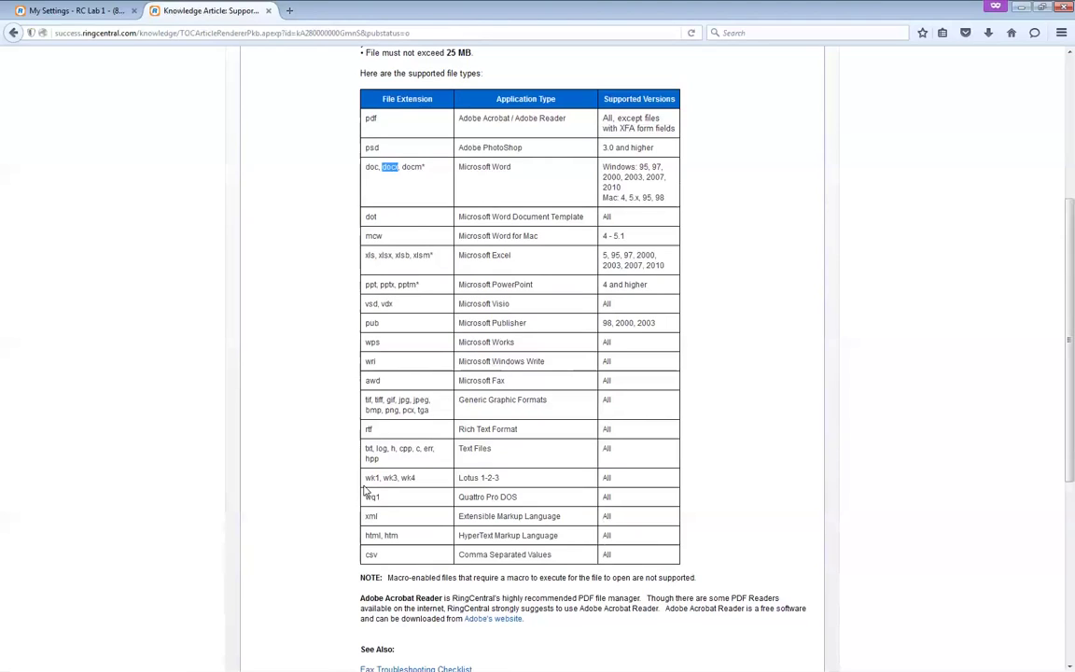
double_click(367, 430)
- Send the fax immediately from the My Settings tab and dismiss the processed alert
left_click(67, 12)
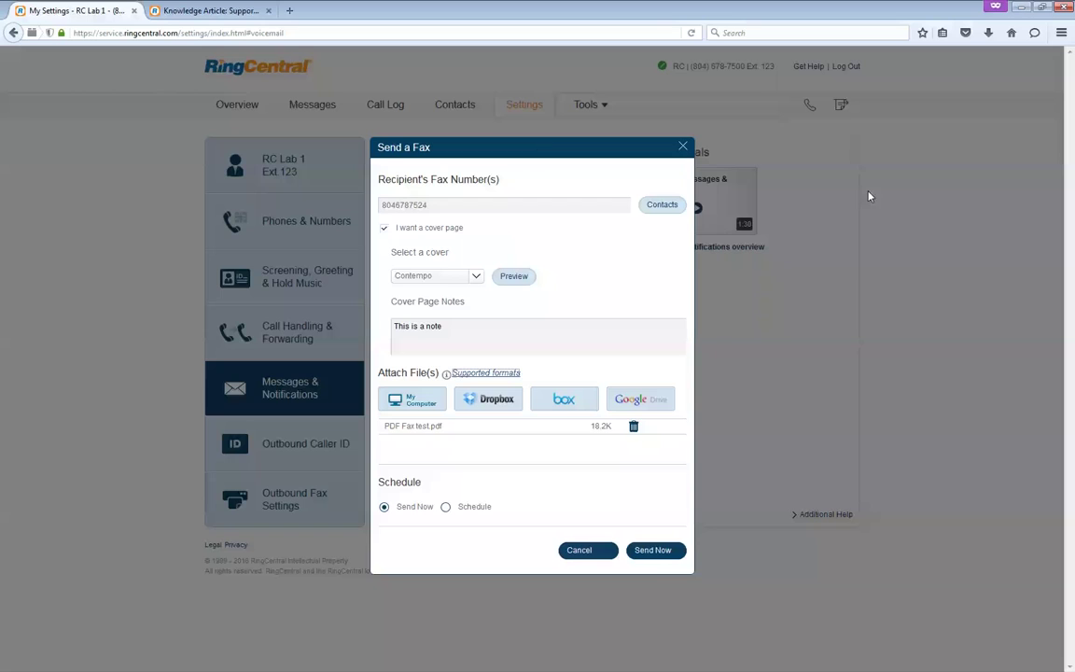
left_click(657, 551)
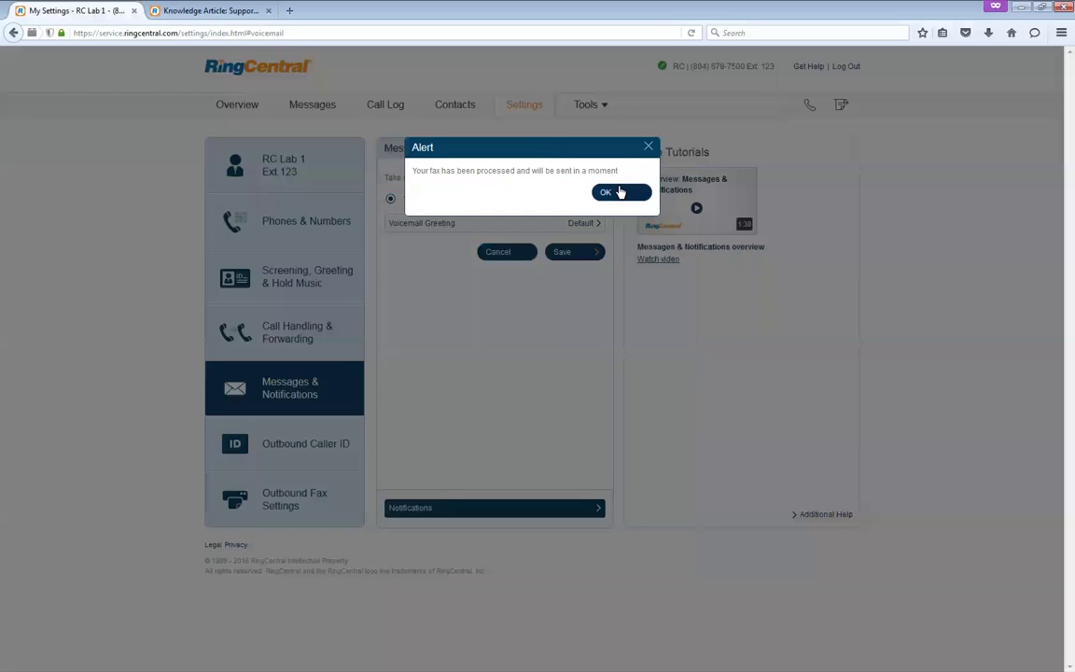
left_click(619, 192)
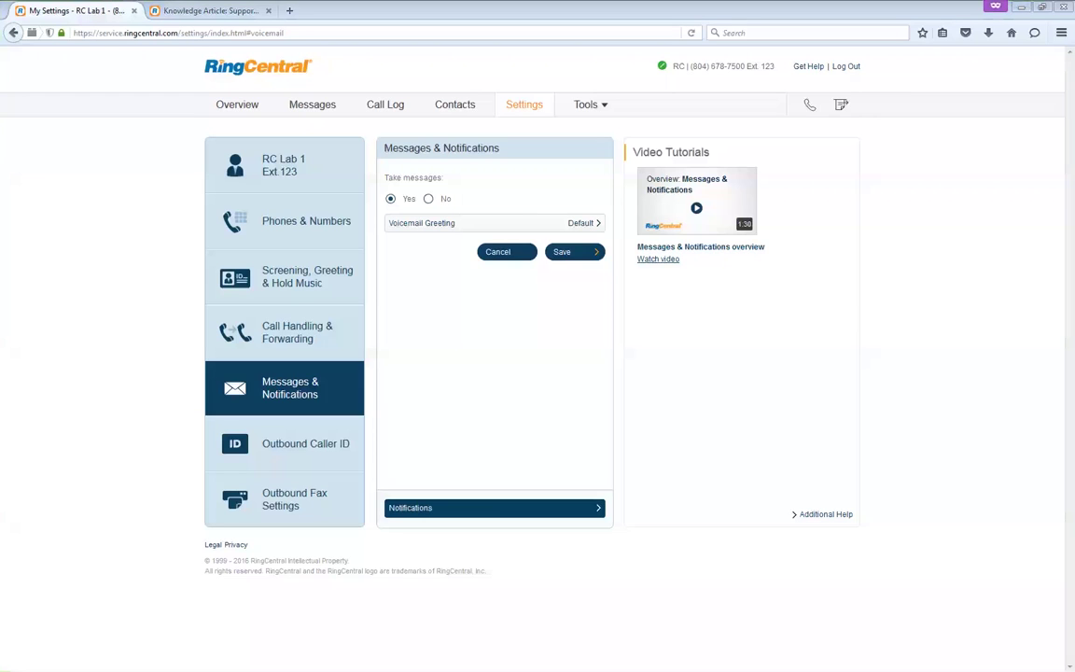
- Check the Fax Transmission Results email showing PDF Fax test.pdf sent with Success, then open the Lab 2 inbox
key("alt+Tab")
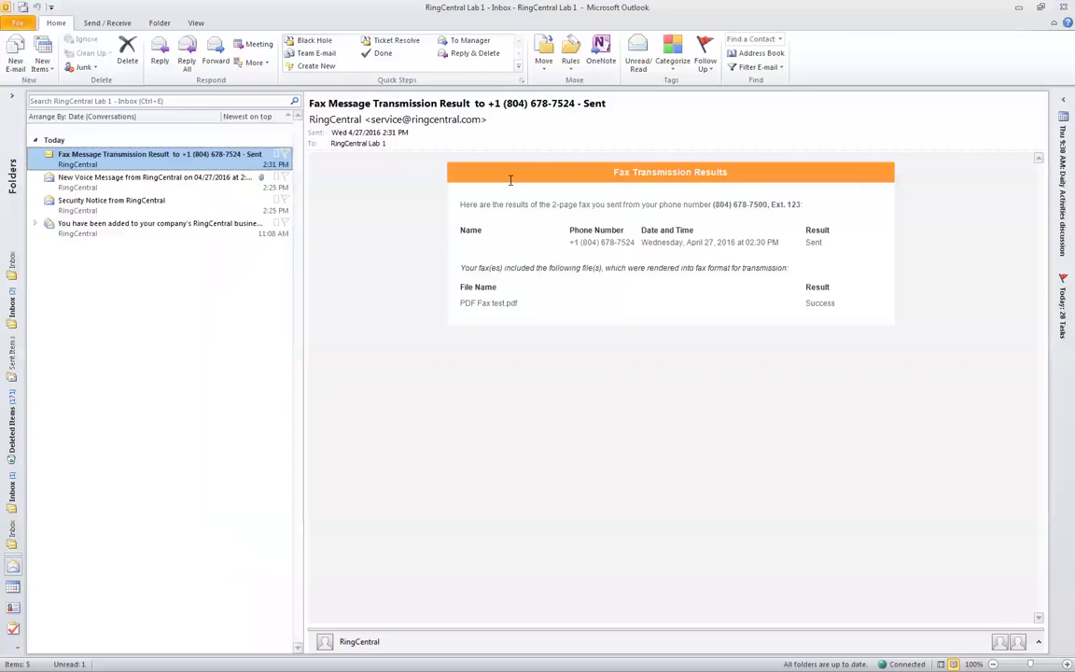
left_click_drag(612, 172, 729, 176)
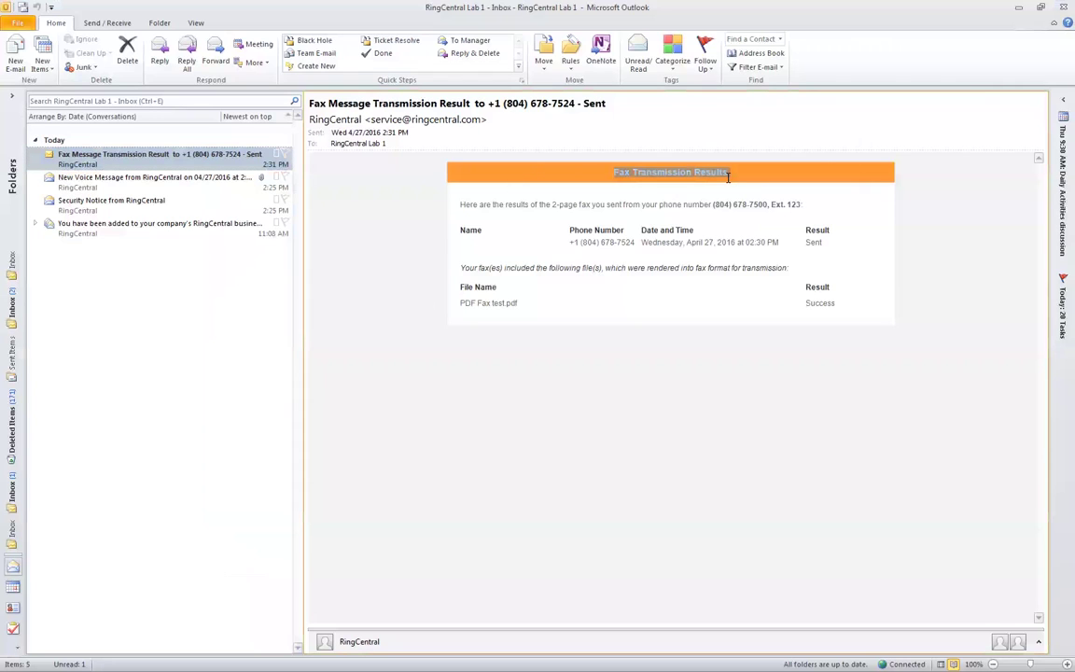
left_click_drag(529, 224, 752, 242)
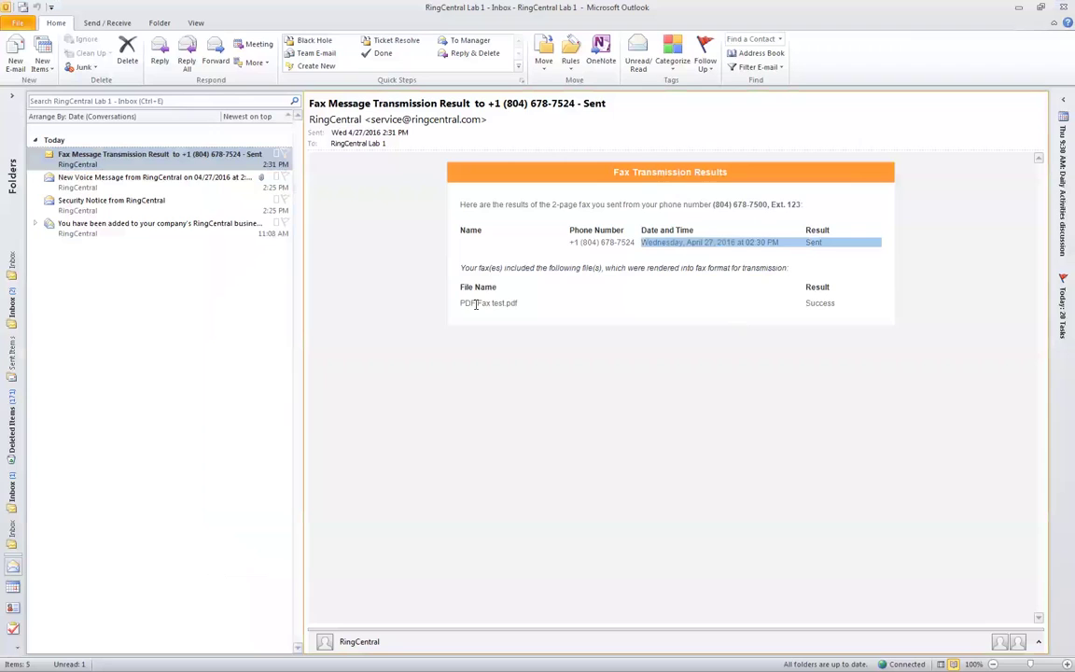
left_click_drag(459, 285, 880, 312)
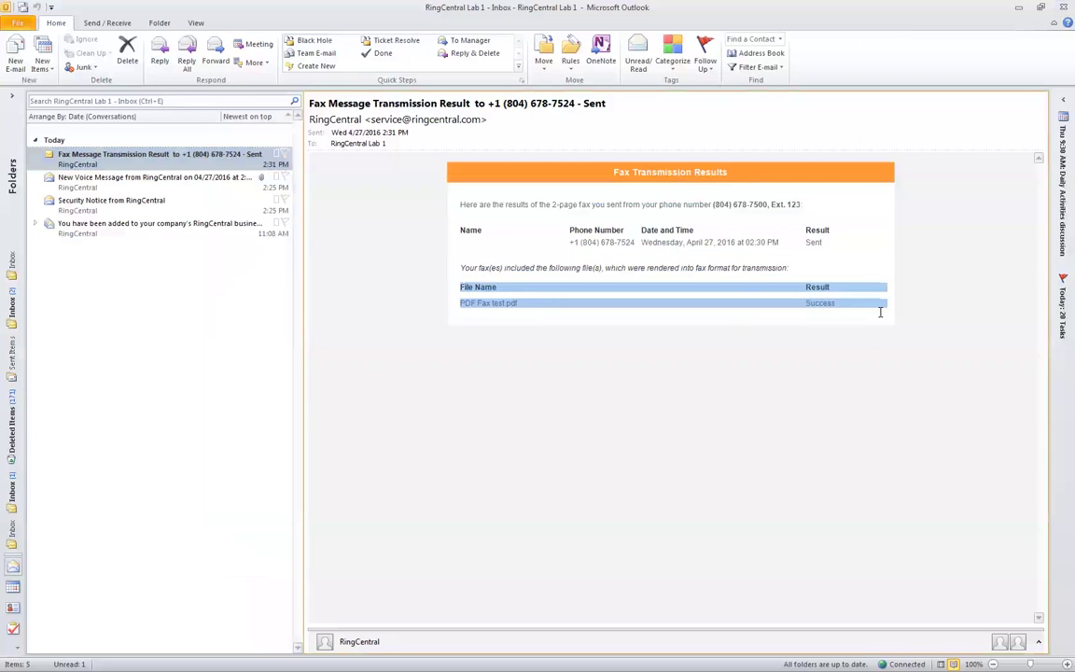
left_click(17, 530)
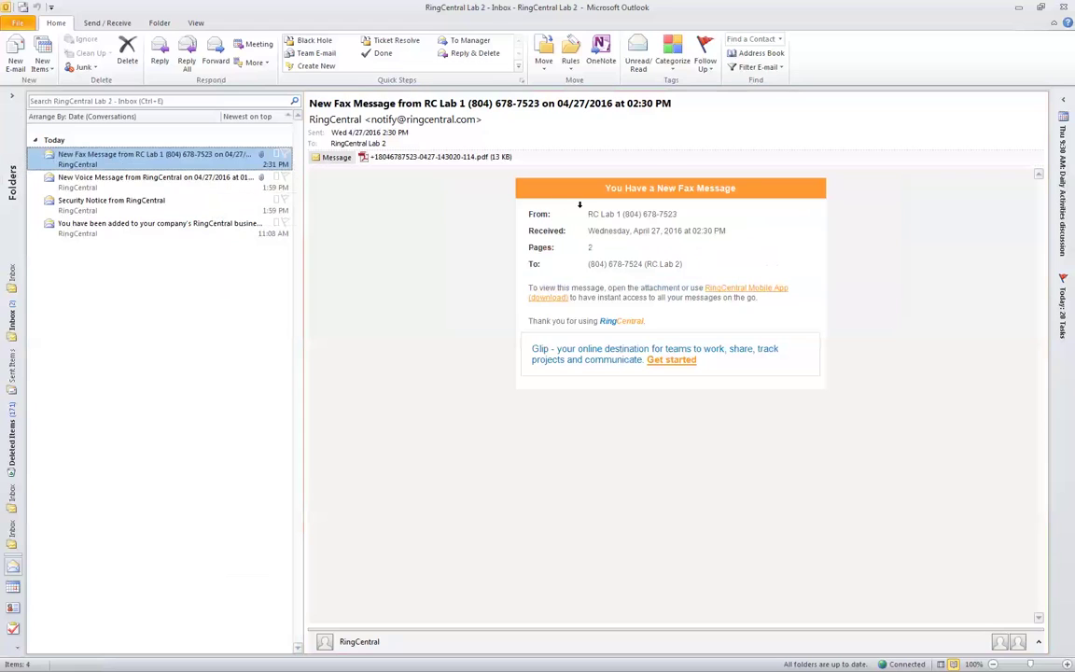
- Preview both pages of the new fax's PDF attachment, then switch to the Lab 1 inbox
left_click_drag(534, 170, 735, 187)
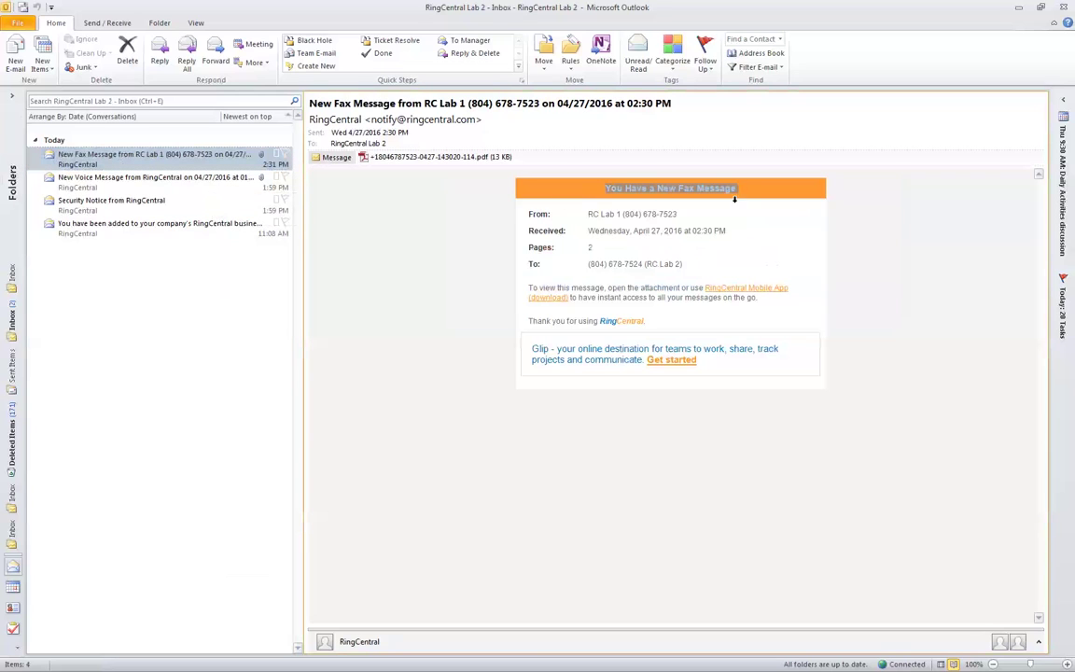
left_click(404, 159)
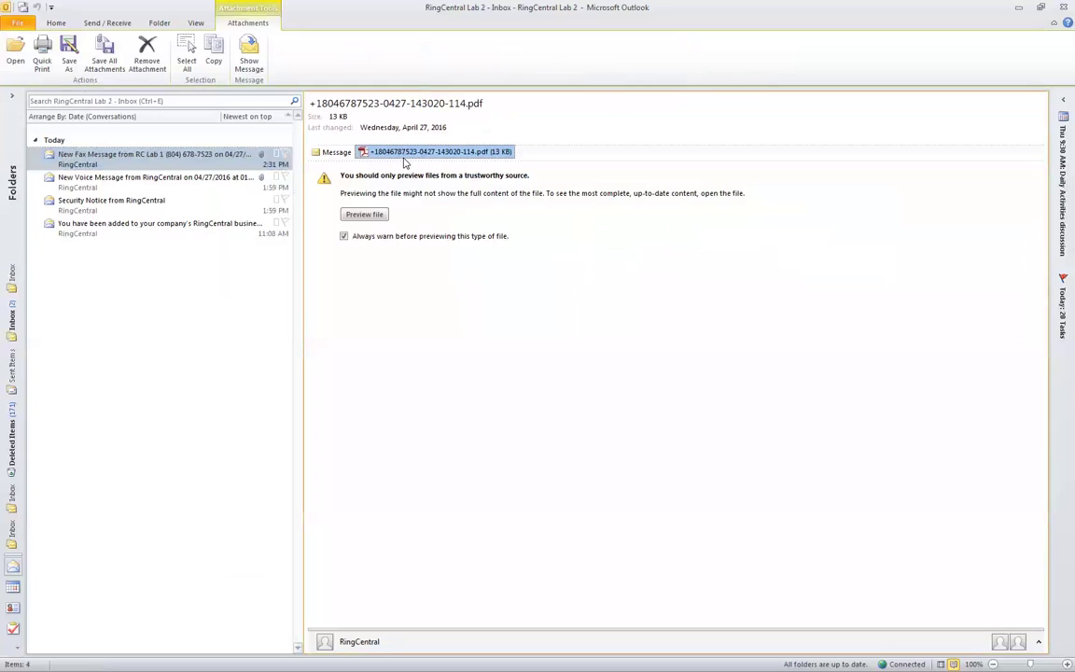
left_click(374, 214)
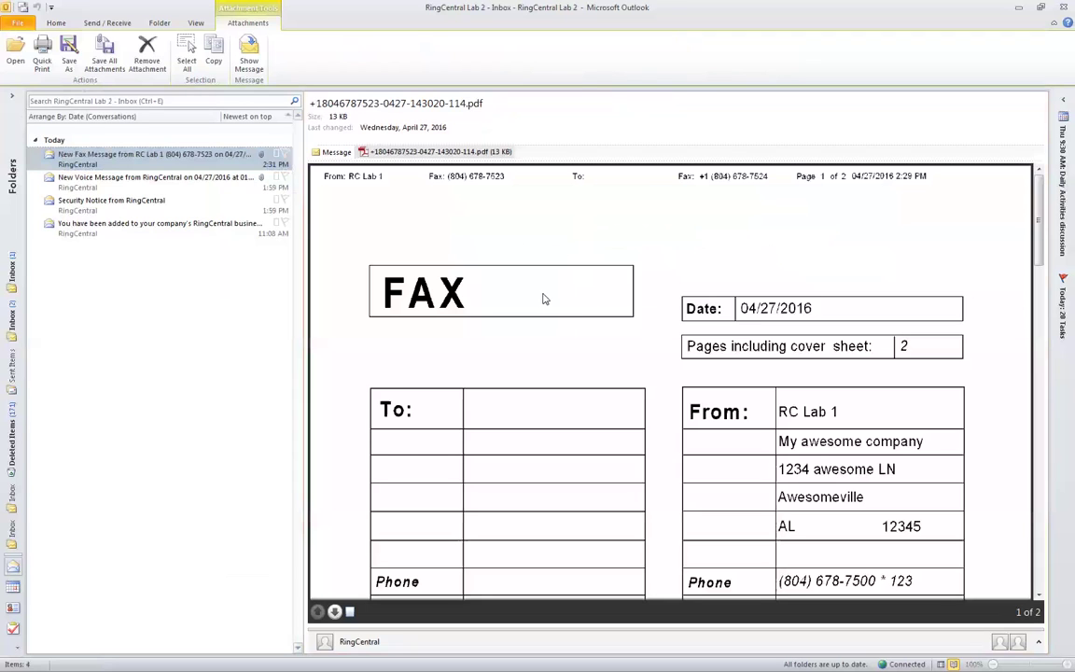
scroll(756, 417, "down", 3)
scroll(773, 375, "up", 3)
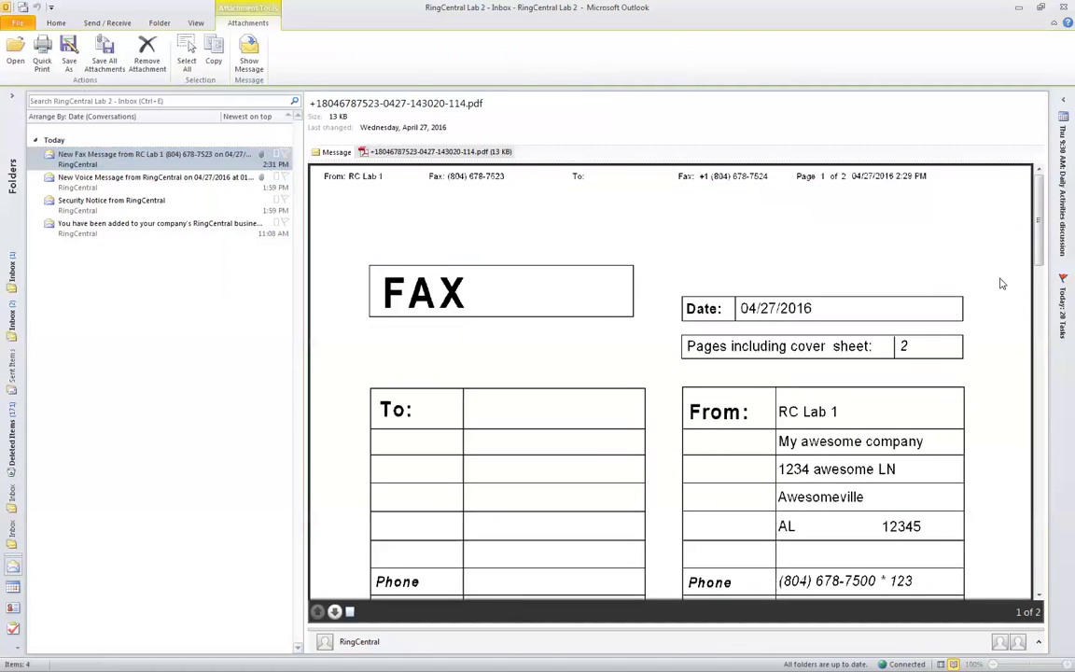
left_click_drag(1034, 240, 1038, 576)
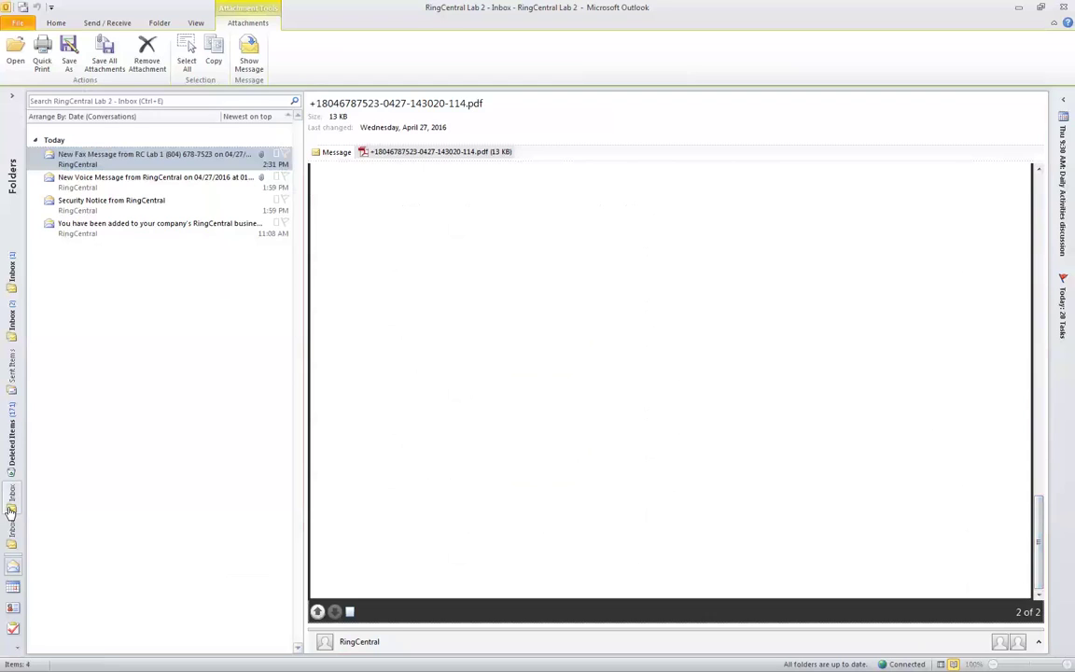
left_click(10, 509)
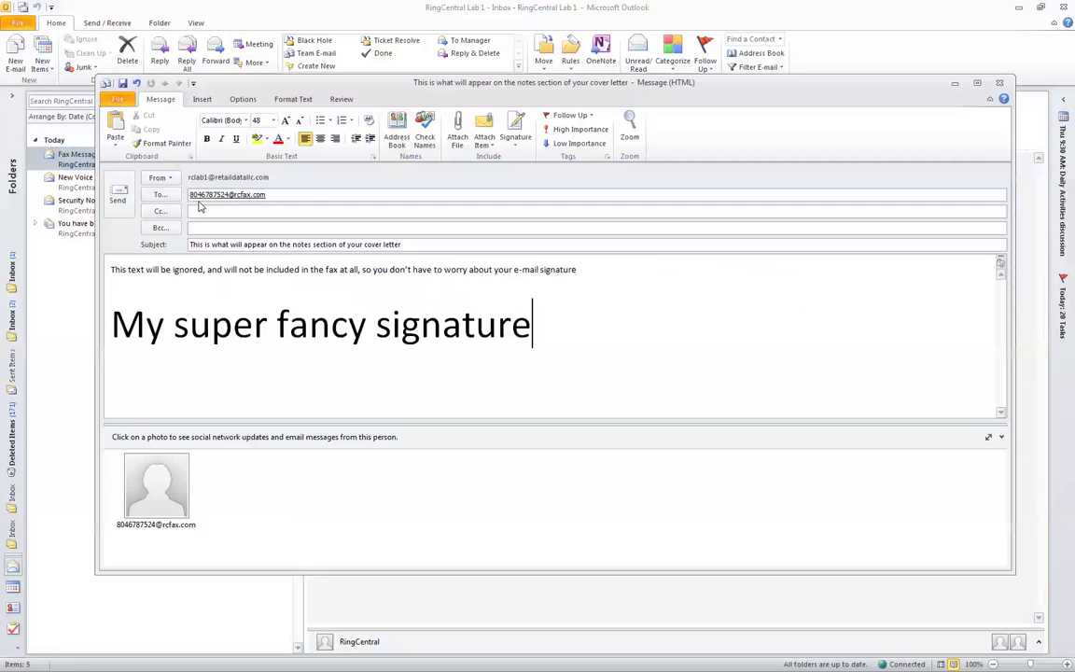
- Review the fax e-mail's subject line and the 'super fancy signature' text in its body
mouse_move(194, 197)
left_click_drag(192, 245, 260, 247)
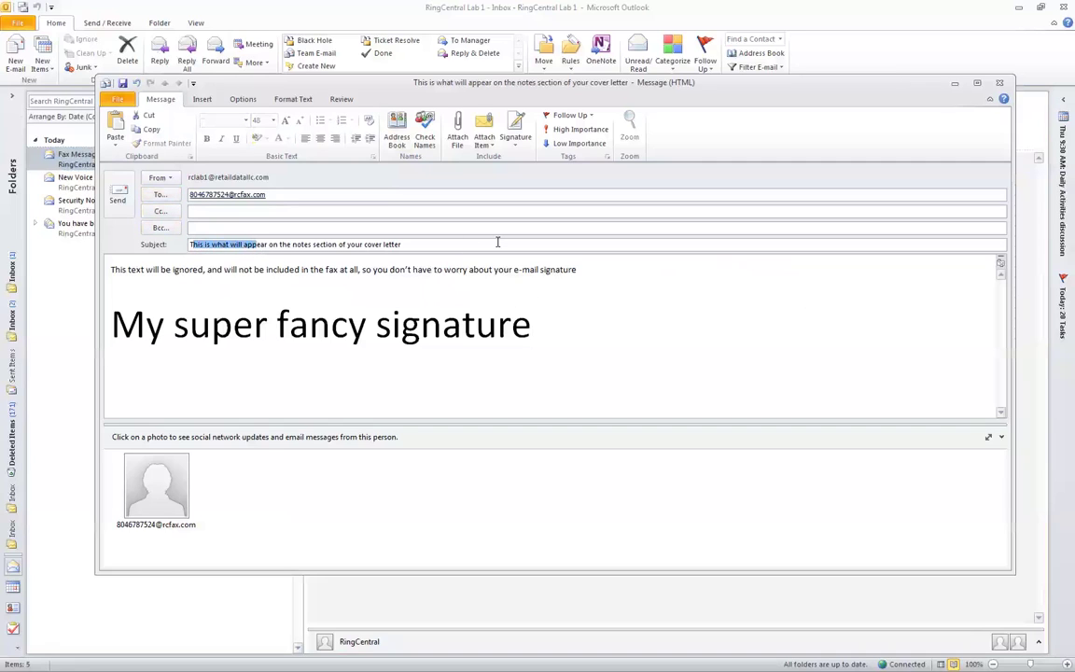
left_click_drag(446, 244, 183, 239)
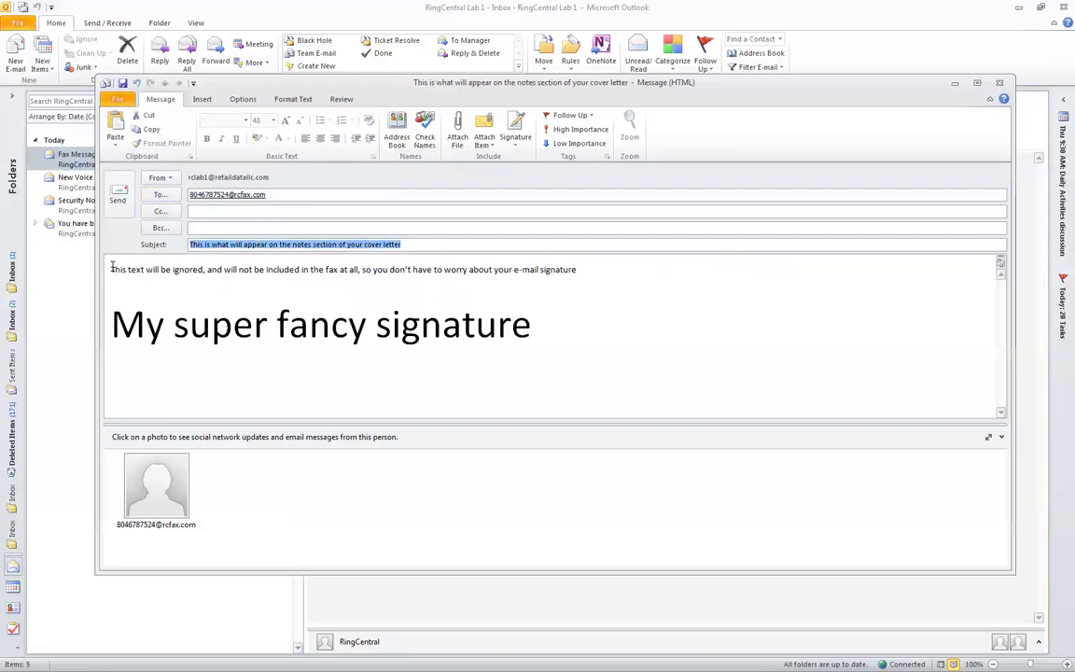
left_click(772, 318)
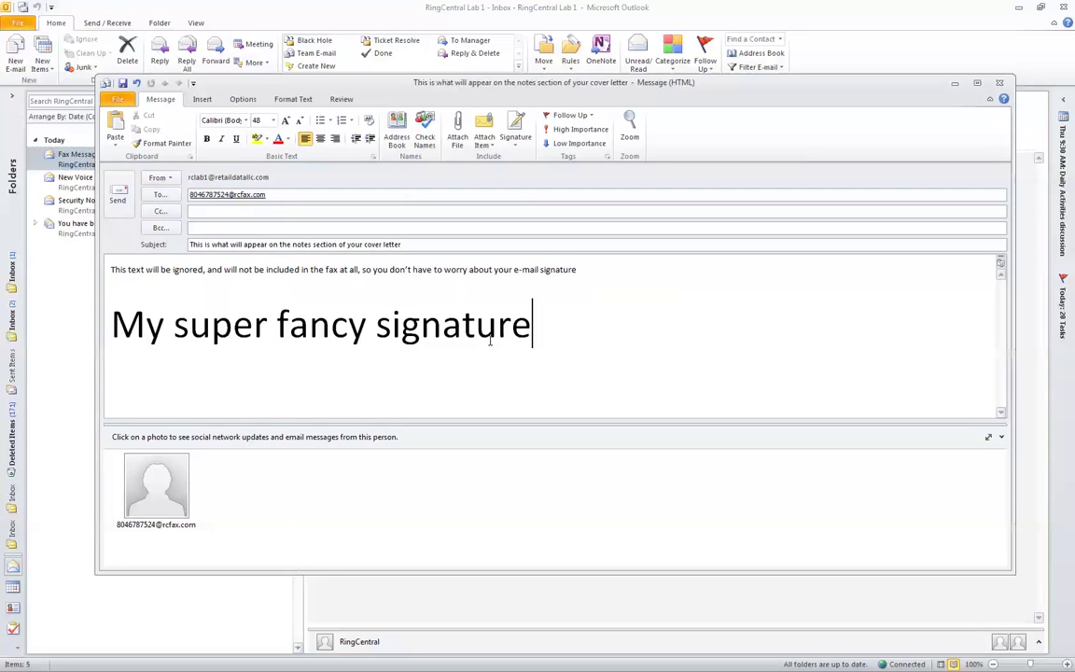
left_click(174, 327)
mouse_move(174, 327)
left_mouse_down()
mouse_move(487, 324)
mouse_move(481, 347)
left_mouse_up()
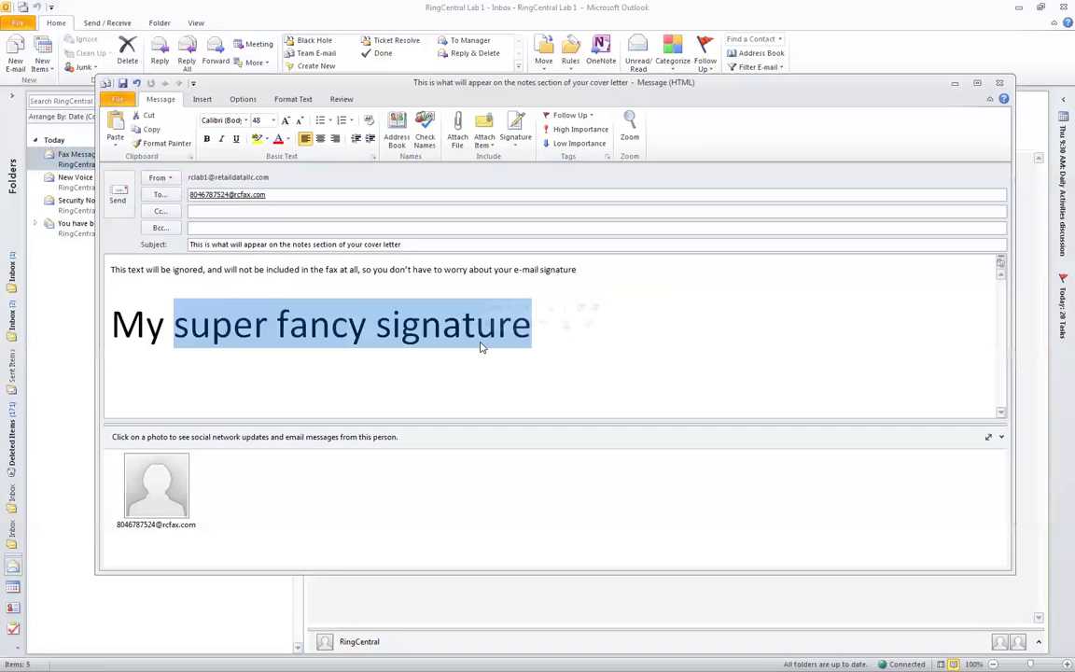
left_click(197, 281)
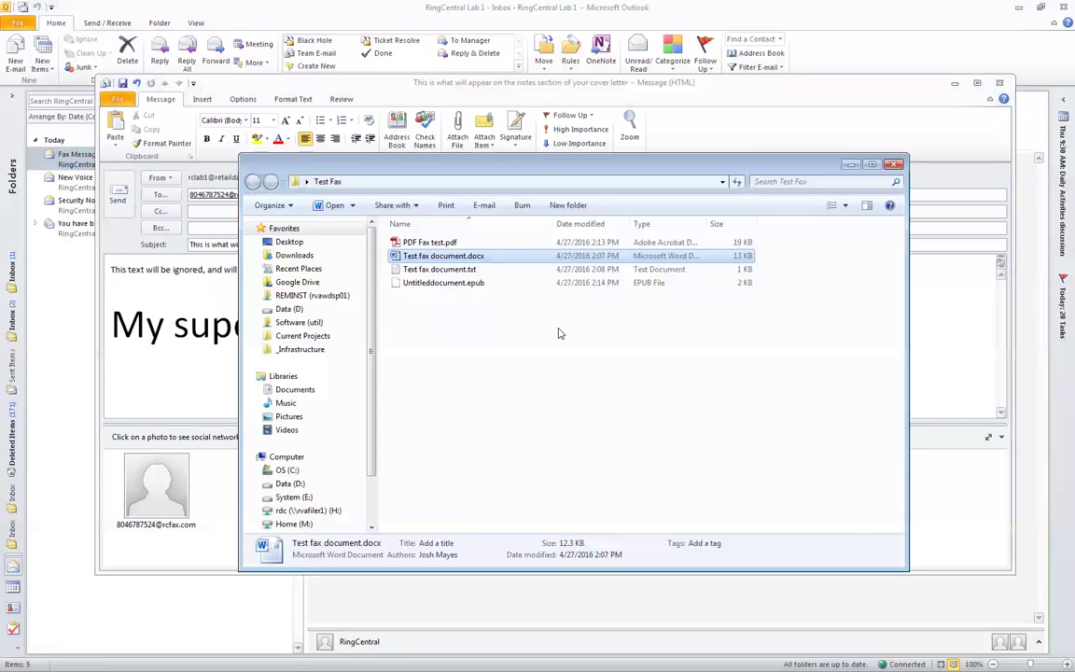
- Drop PDF Fax test.pdf, Test fax document.docx and Text fax document.txt from the Test Fax folder into the message
left_click_drag(430, 170, 696, 177)
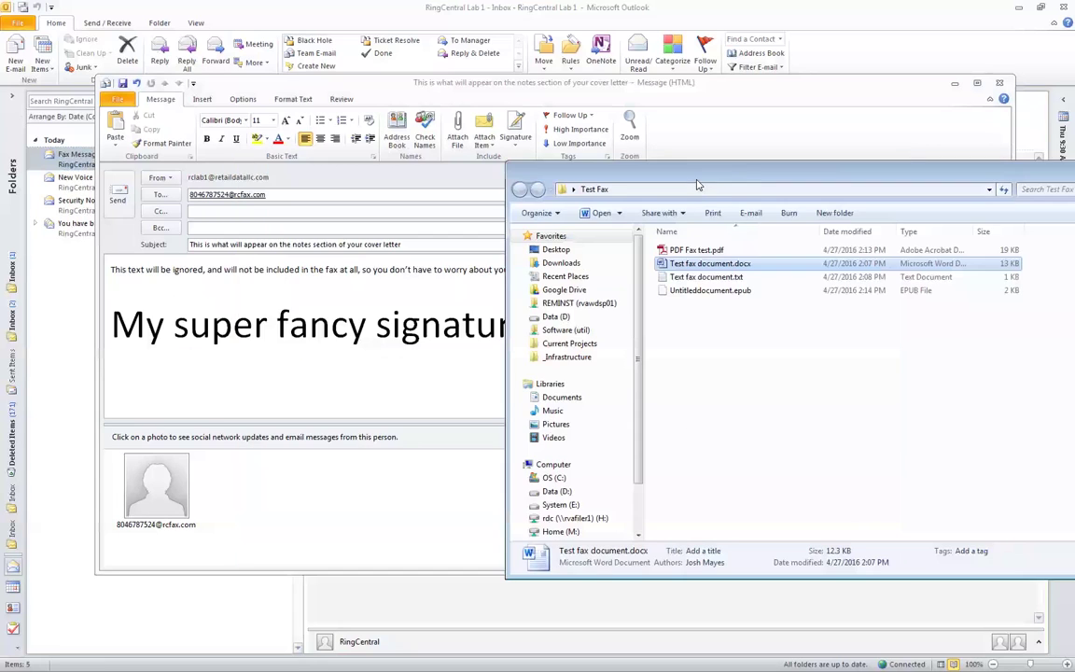
left_click(702, 251)
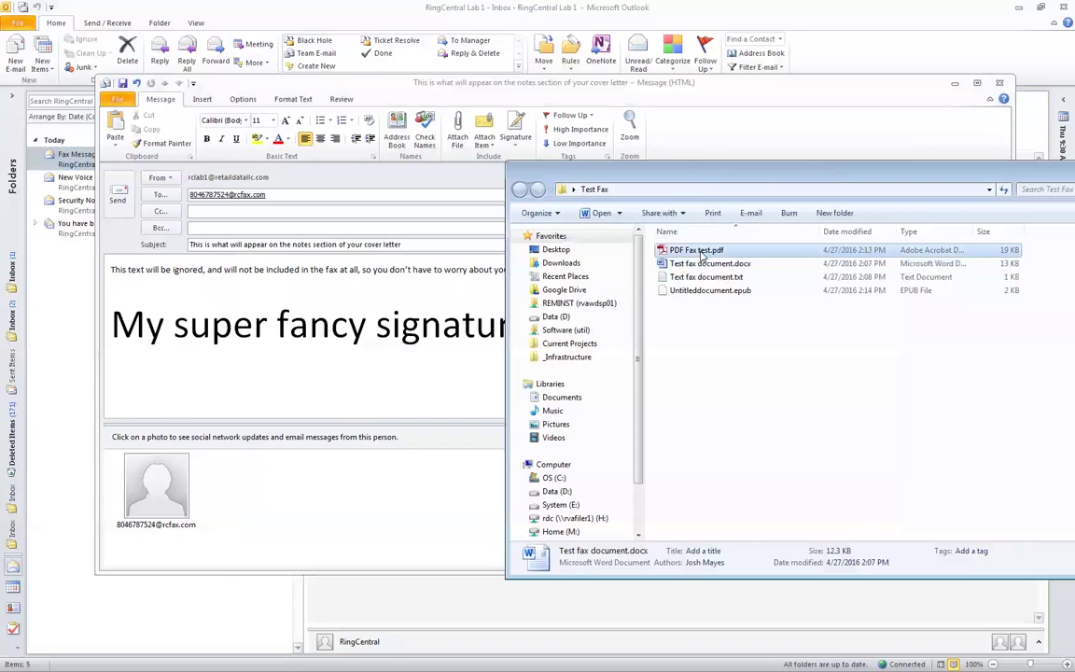
left_click_drag(413, 283, 412, 283)
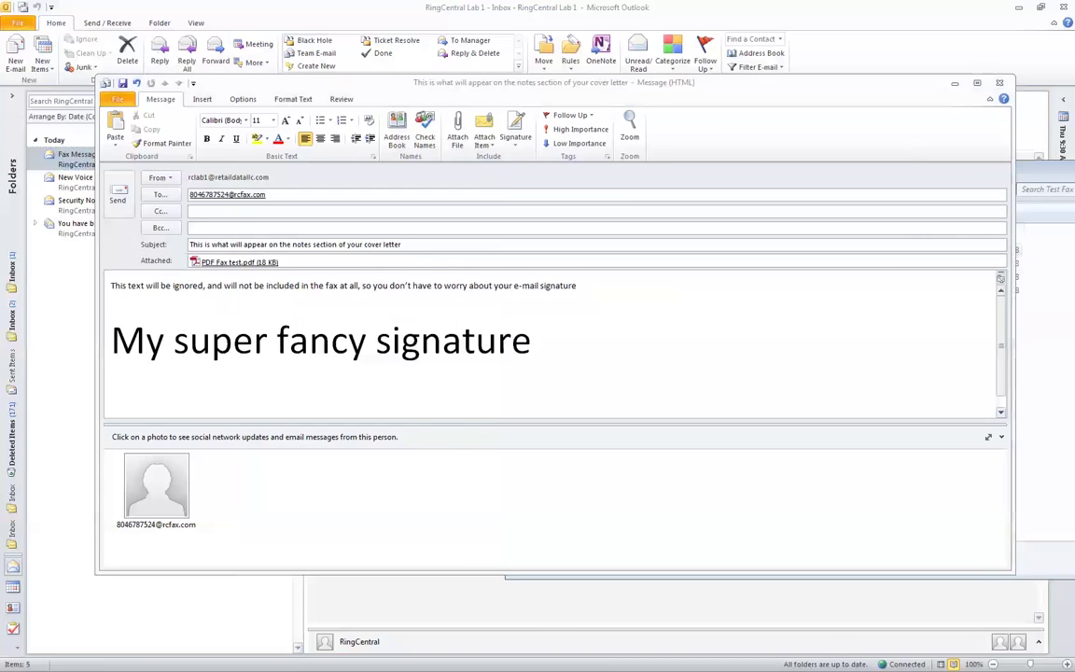
key("alt+Tab")
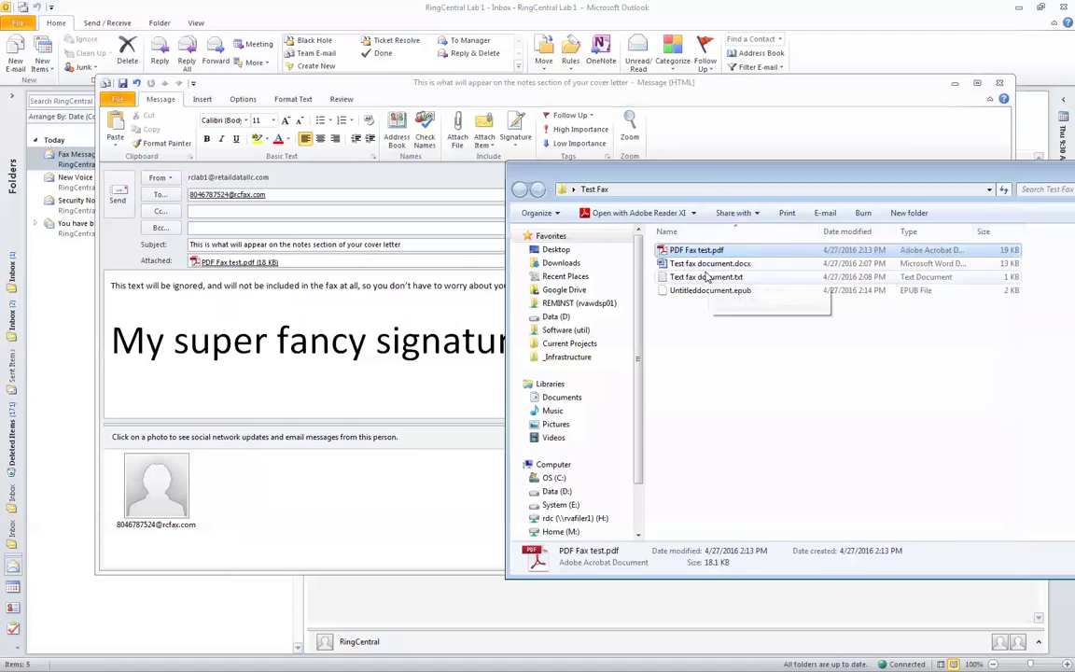
left_click_drag(708, 265, 479, 310)
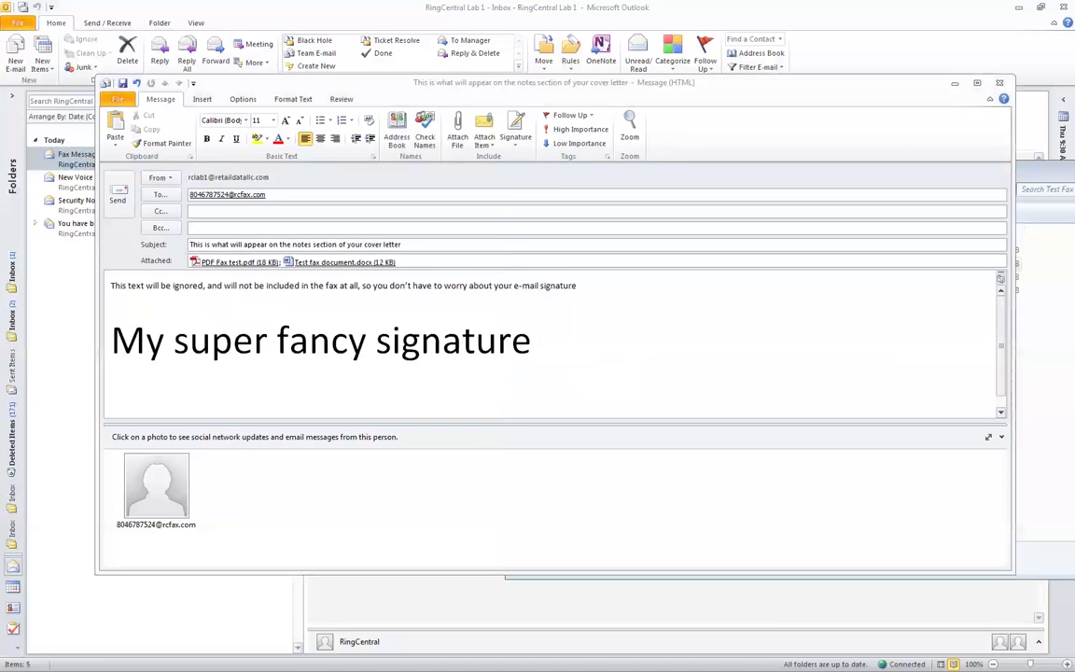
key("alt+Tab")
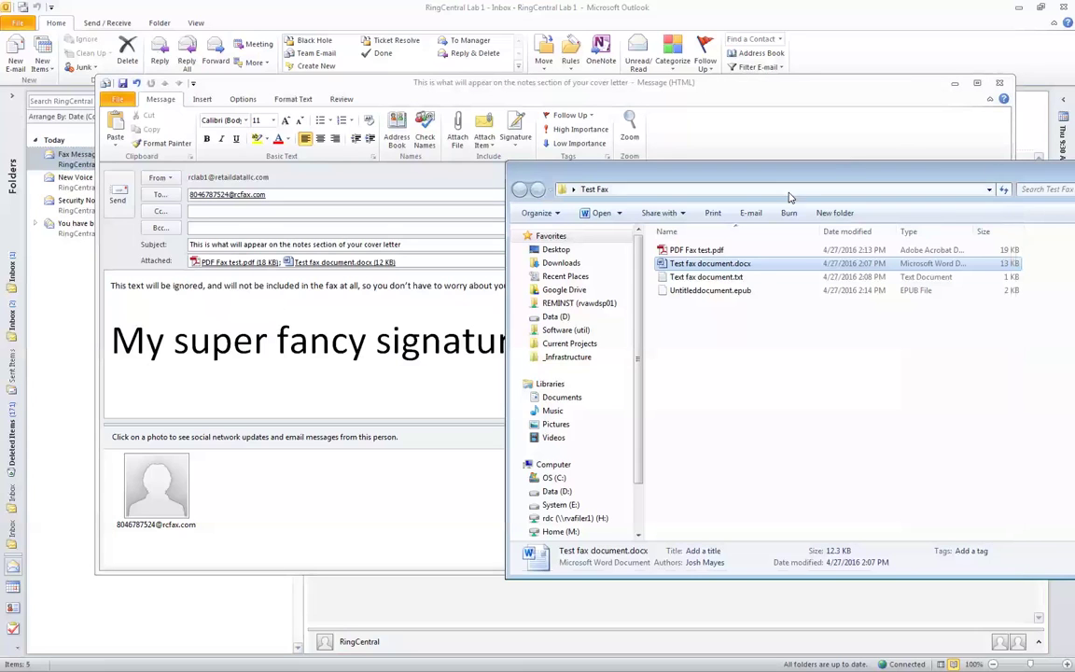
left_click_drag(690, 280, 471, 303)
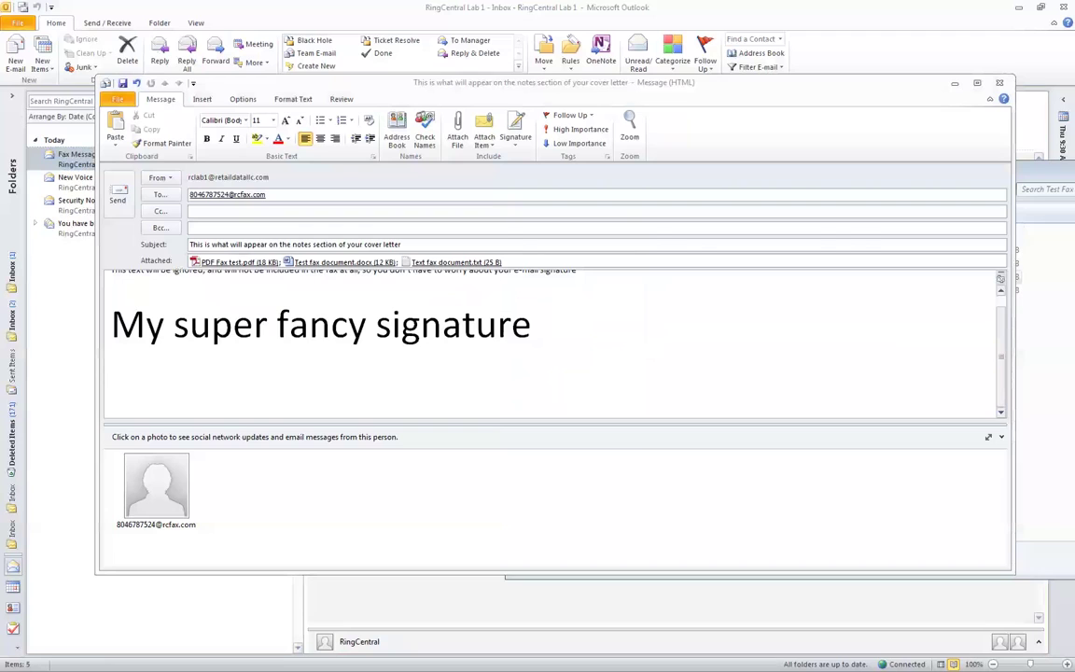
key("alt+Tab")
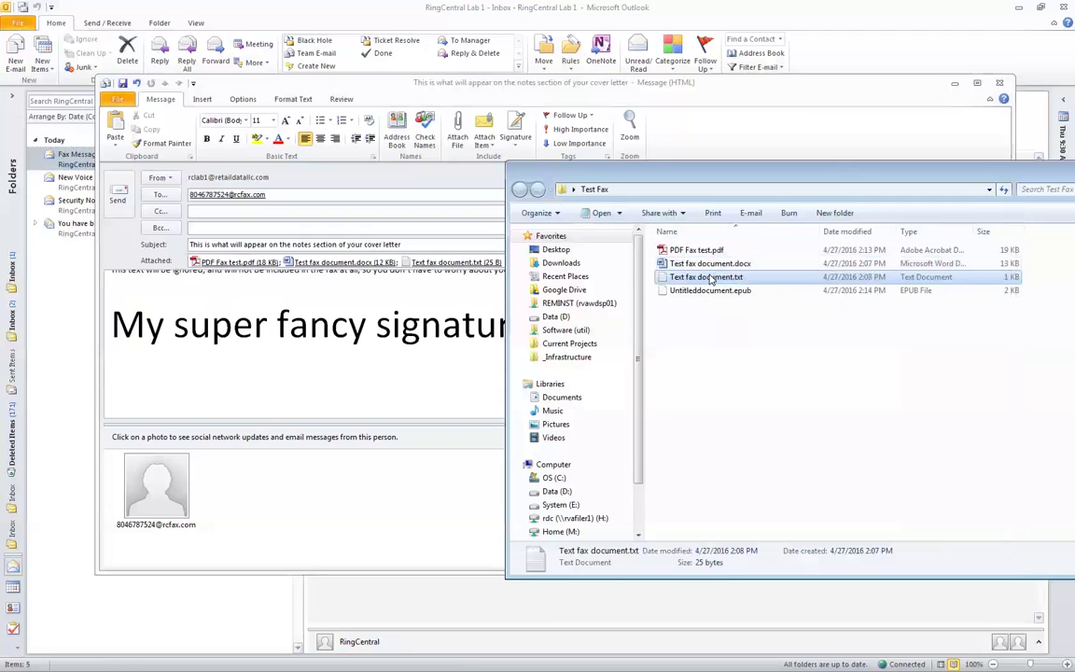
left_click(723, 290)
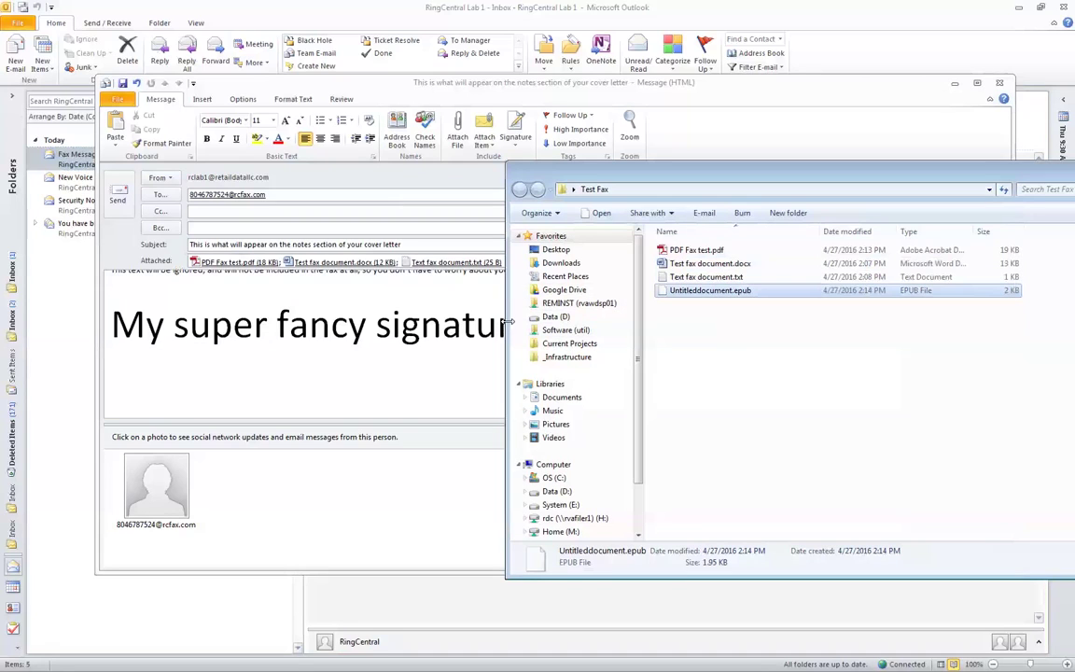
left_click(404, 338)
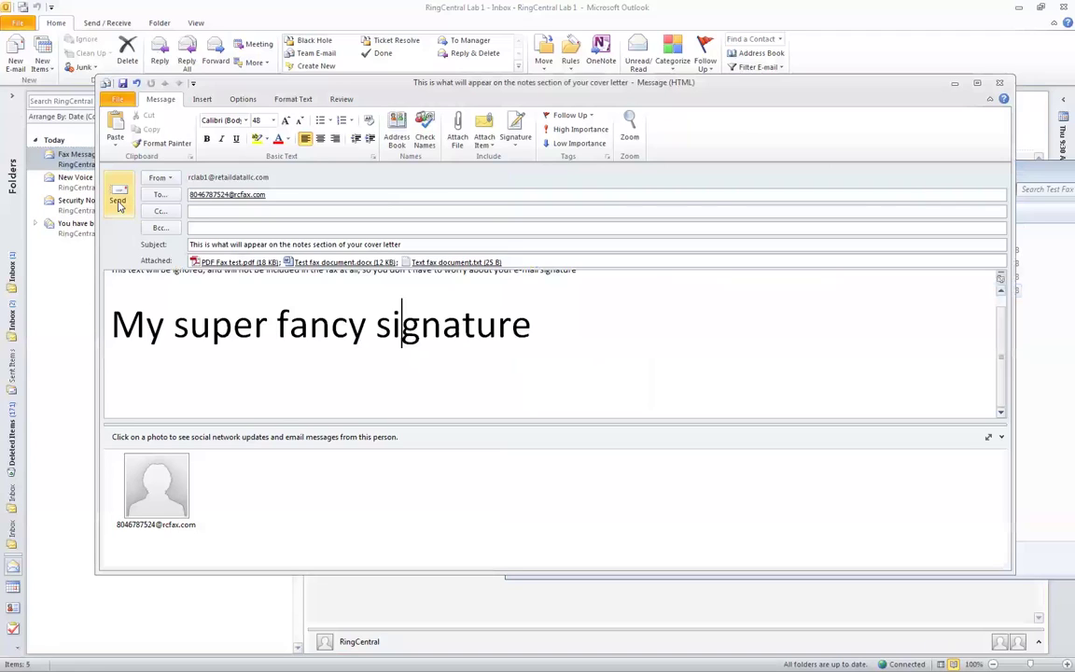
- Send the fax e-mail, read the Undeliverable permission-error report, and return to RingCentral in Chrome
left_click(118, 201)
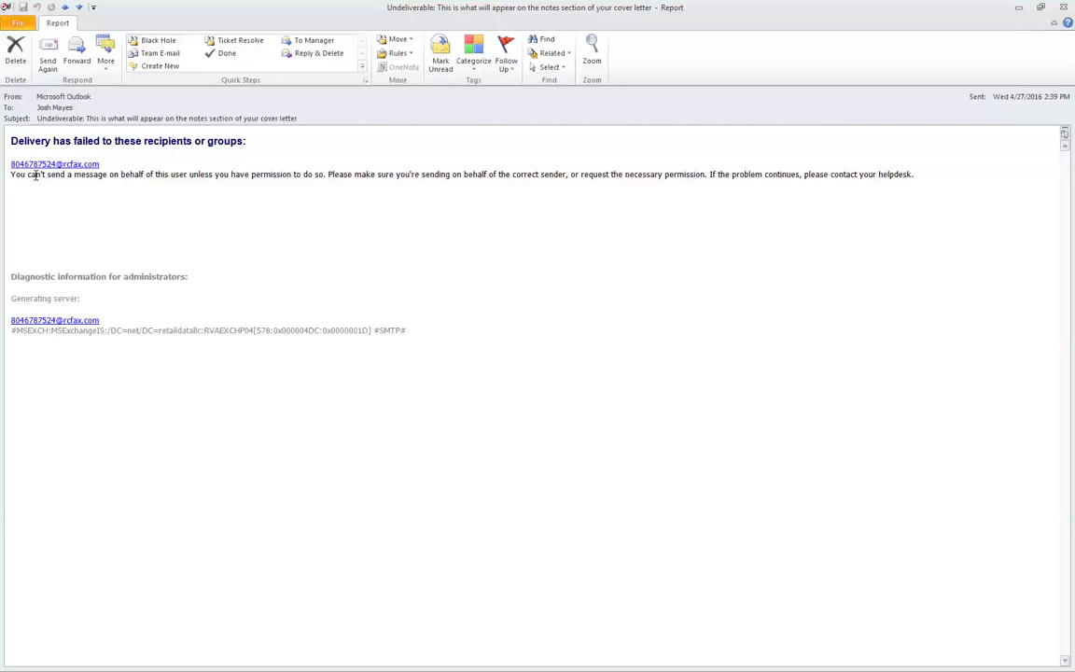
left_click_drag(74, 174, 326, 174)
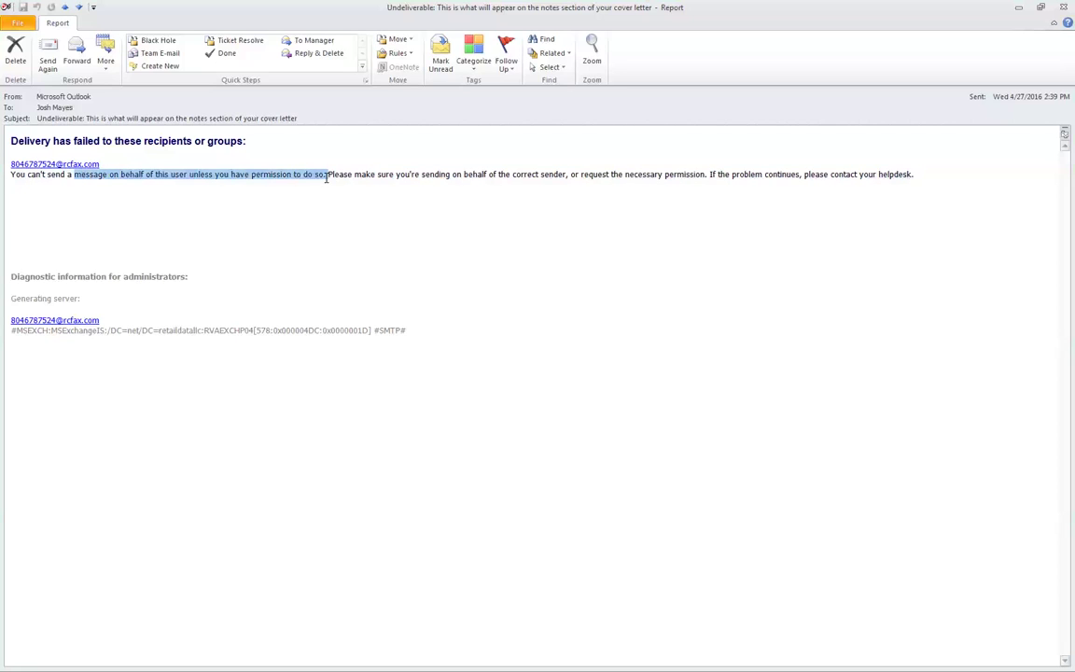
left_click(431, 261)
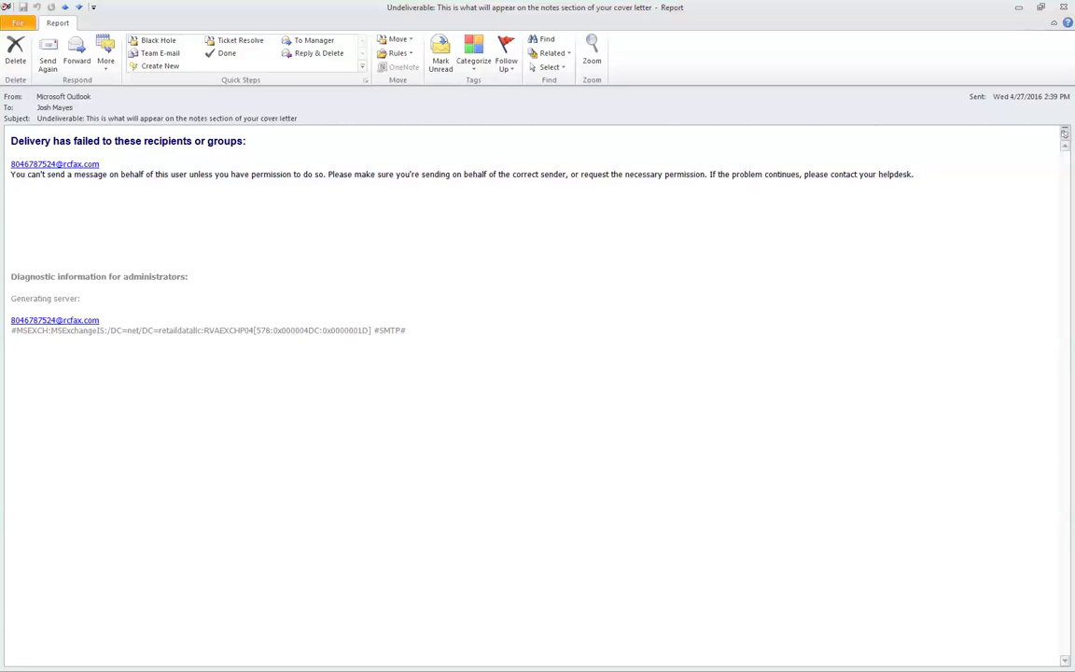
key("alt+Tab")
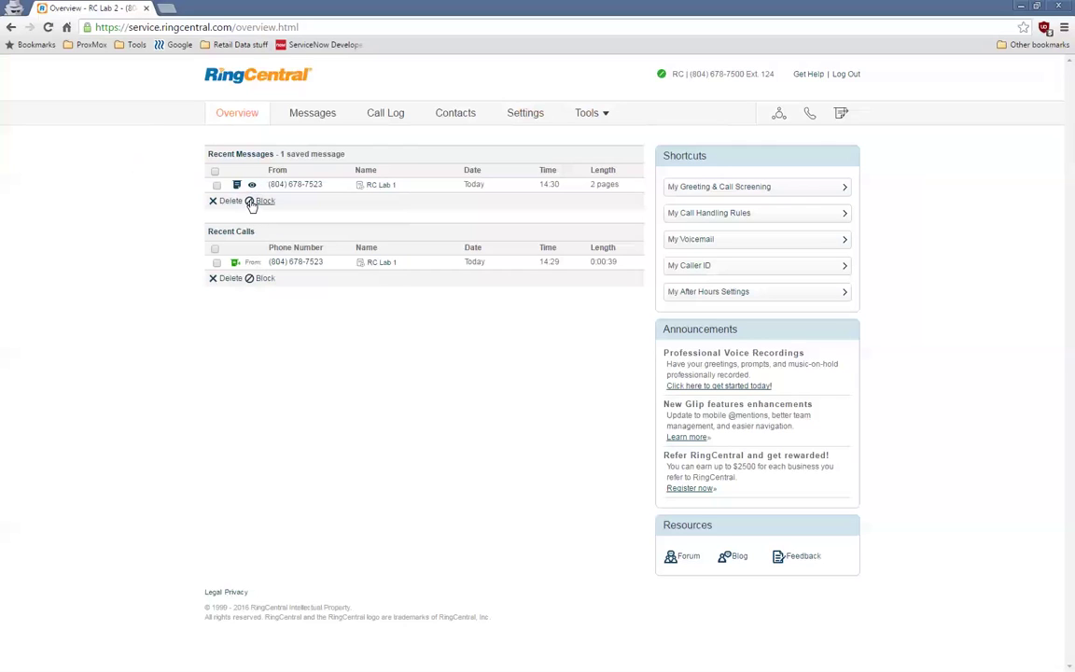
- View the received 2-page fax's cover page and PDF page from Messages, then close the viewer
left_click(295, 115)
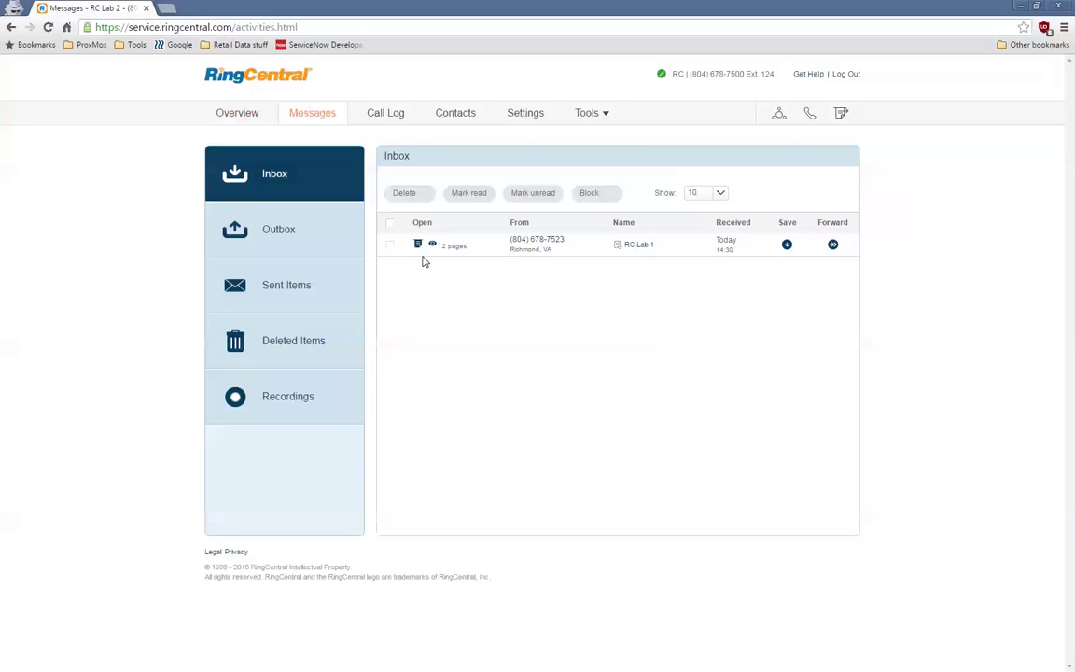
mouse_move(431, 251)
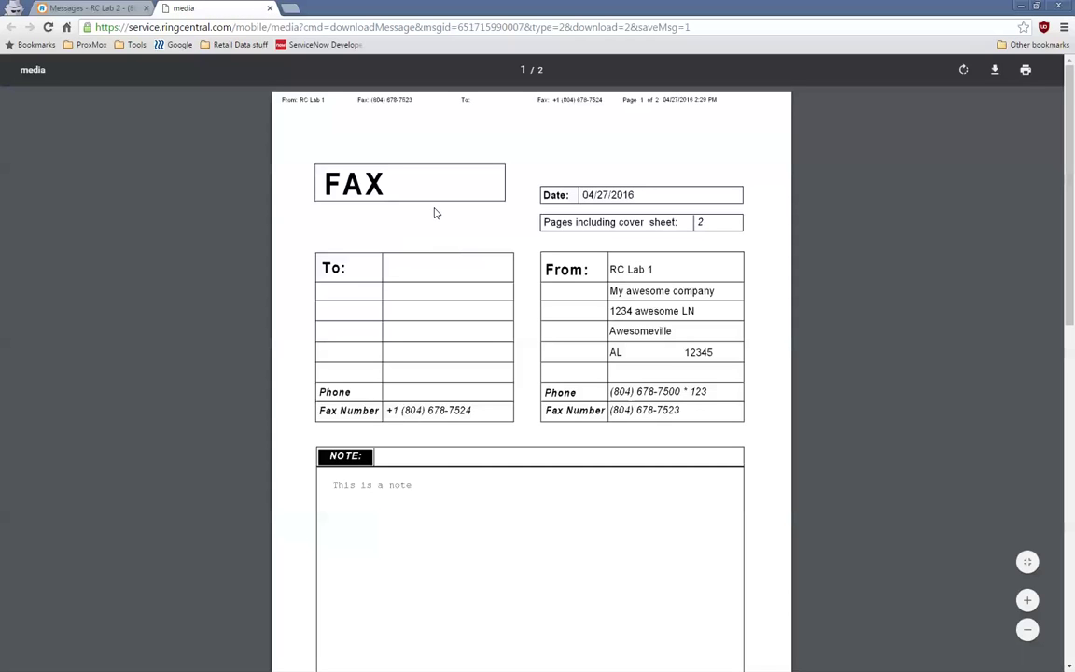
scroll(434, 212, "down", 3)
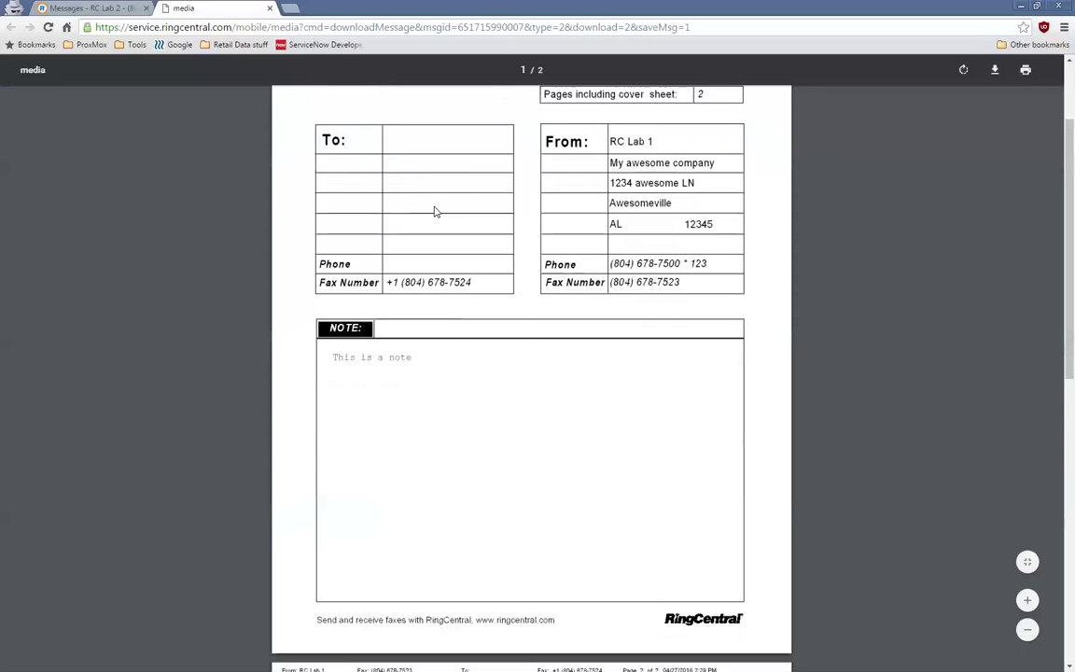
scroll(434, 212, "down", 15)
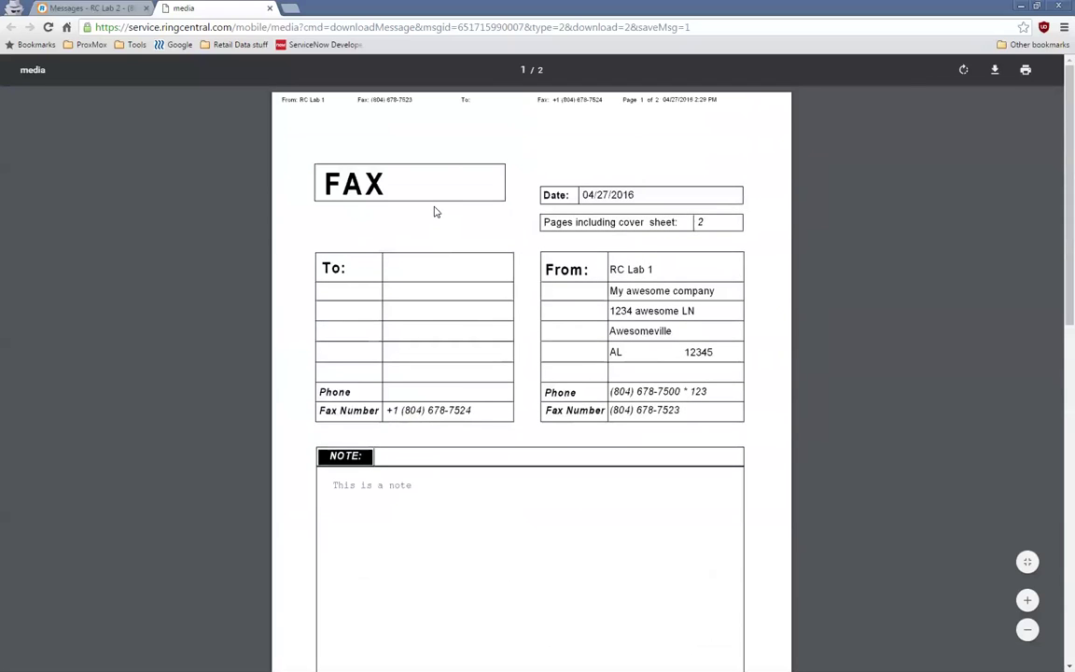
left_click(270, 9)
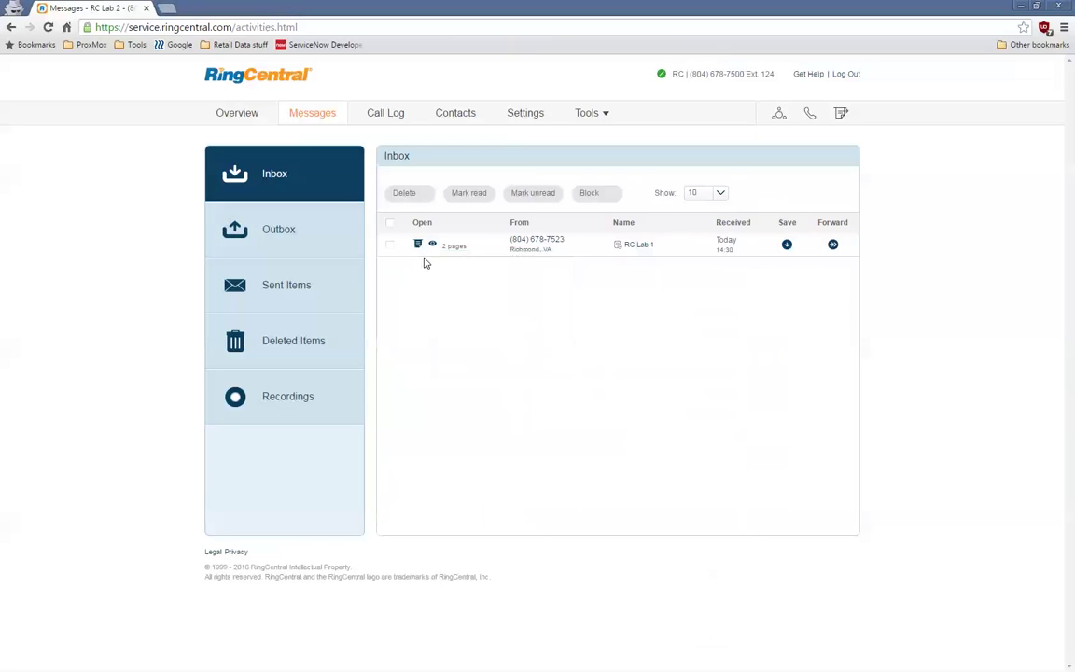